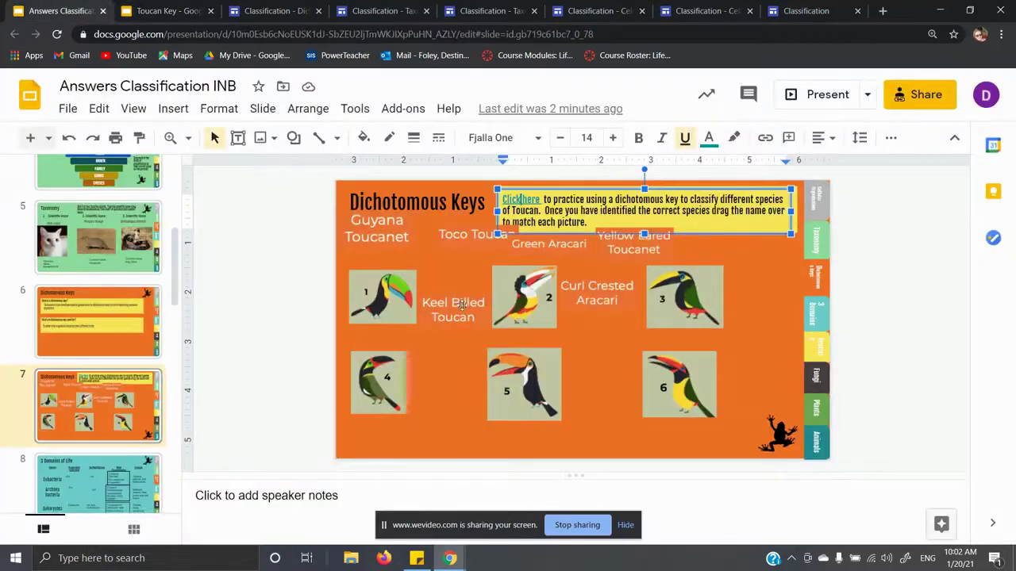
Place the Keel Billed Toucan label beside bird 1, then switch to the Toucan Key presentation
left_click(454, 316)
left_click_drag(454, 316, 448, 310)
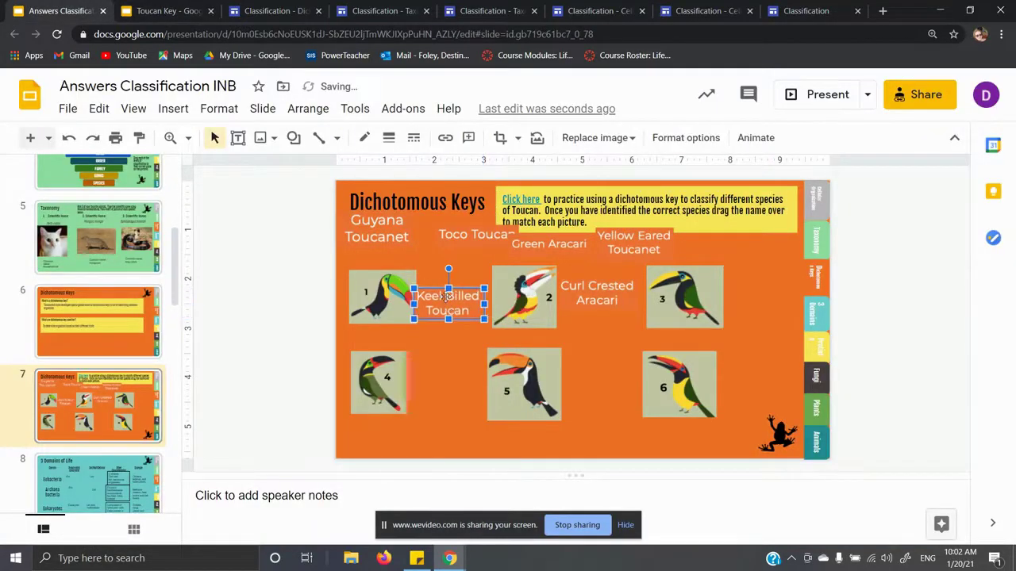
left_click(430, 345)
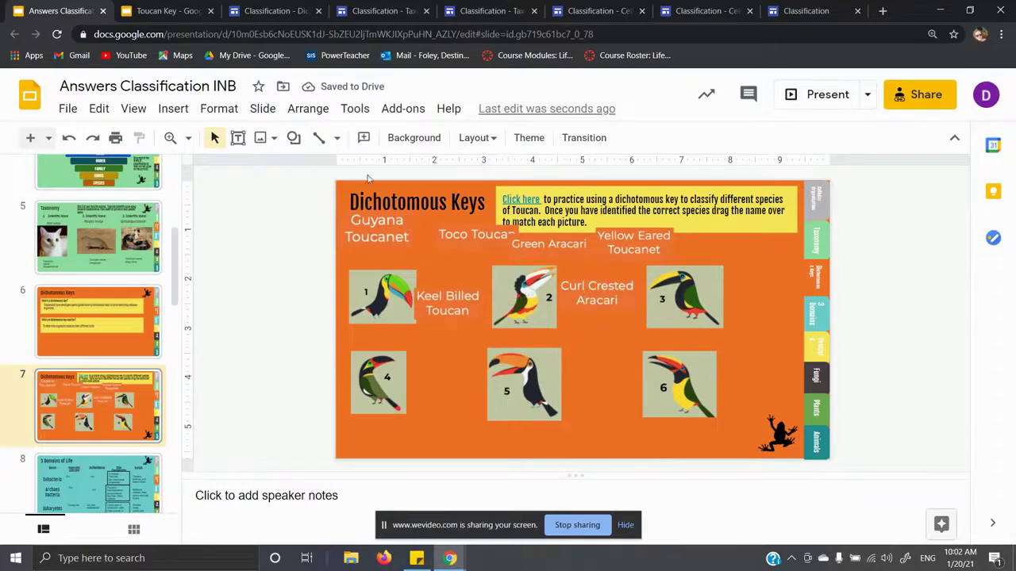
left_click(158, 11)
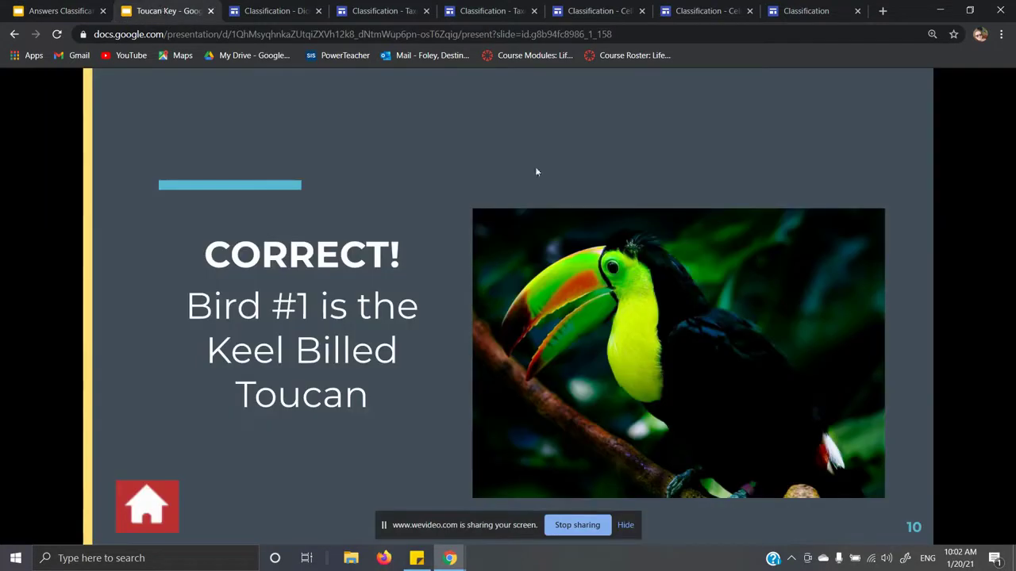
Key out bird 2 (3+ beak colours, yellow belly, rippled head) as Curl Crested Aracari
left_click(136, 486)
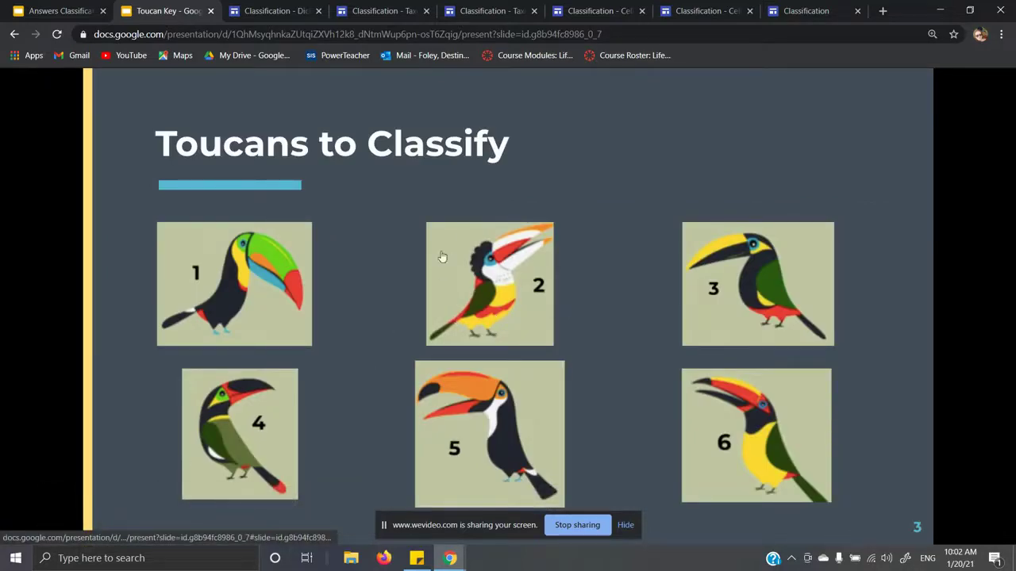
left_click(522, 310)
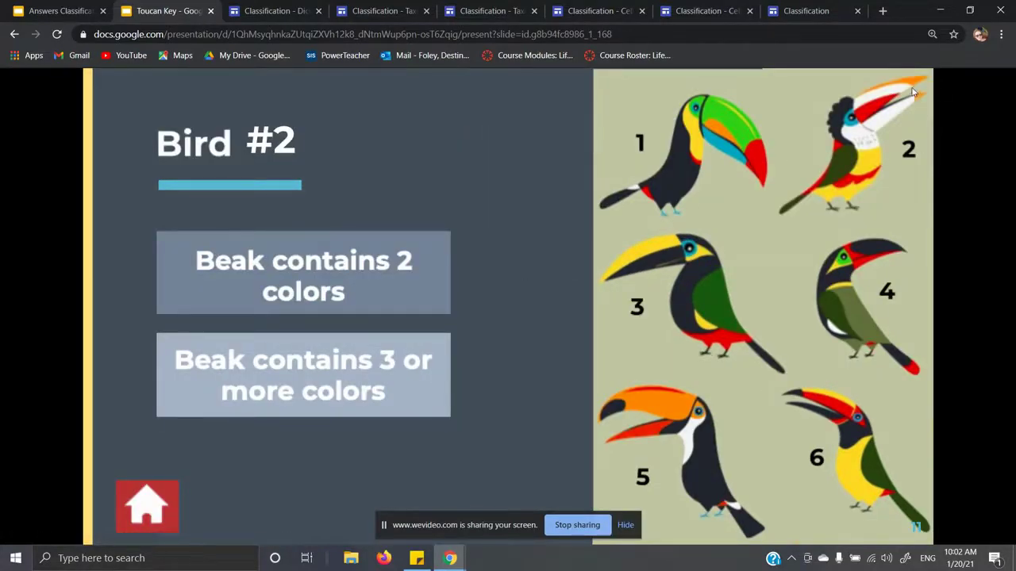
left_click(370, 389)
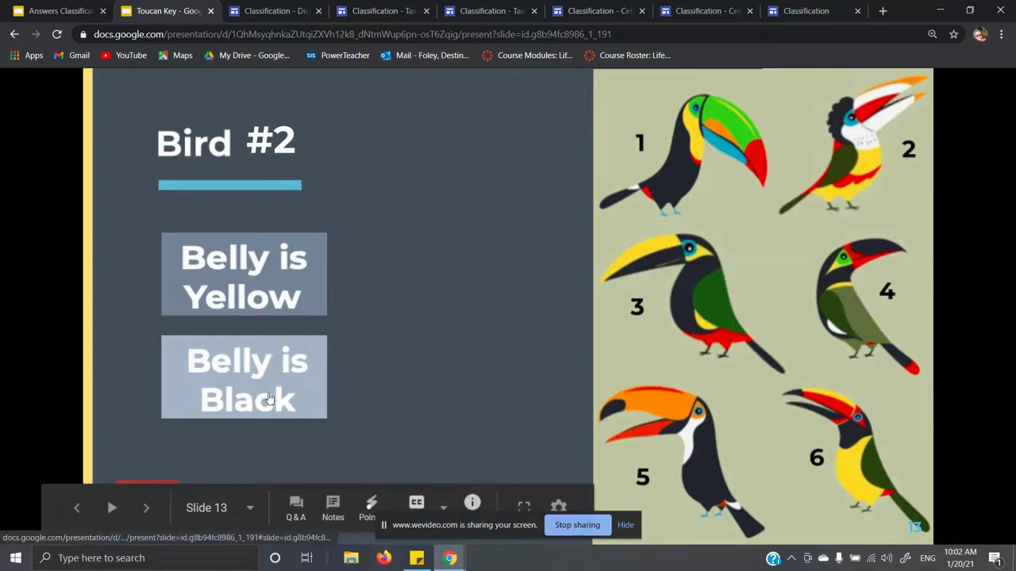
left_click(306, 283)
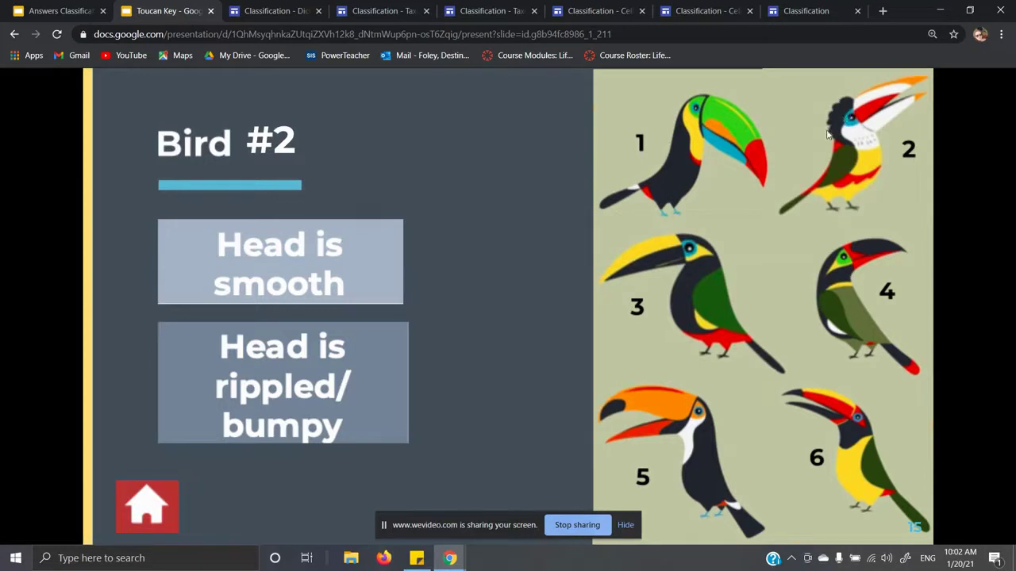
left_click(307, 389)
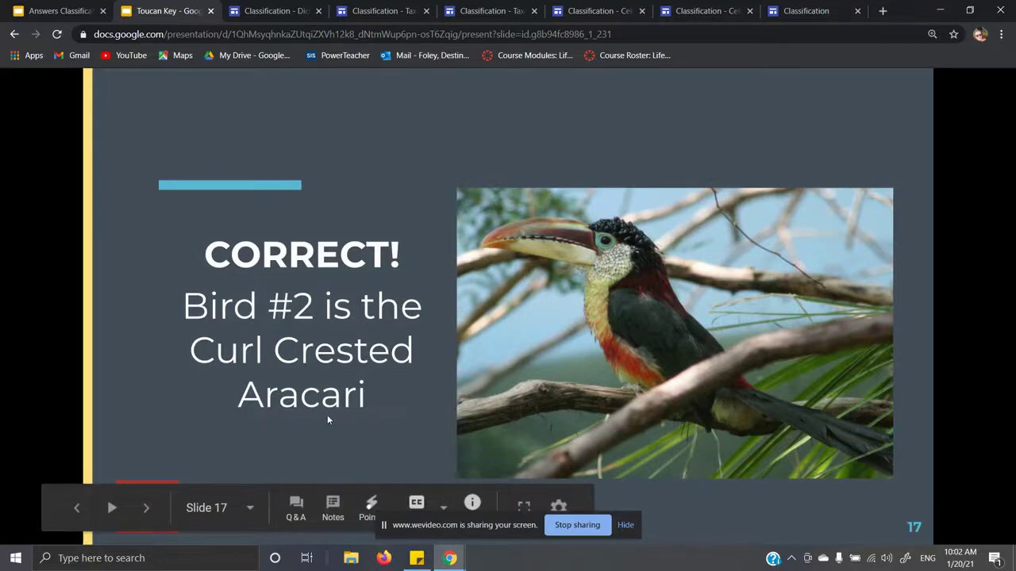
left_click(59, 11)
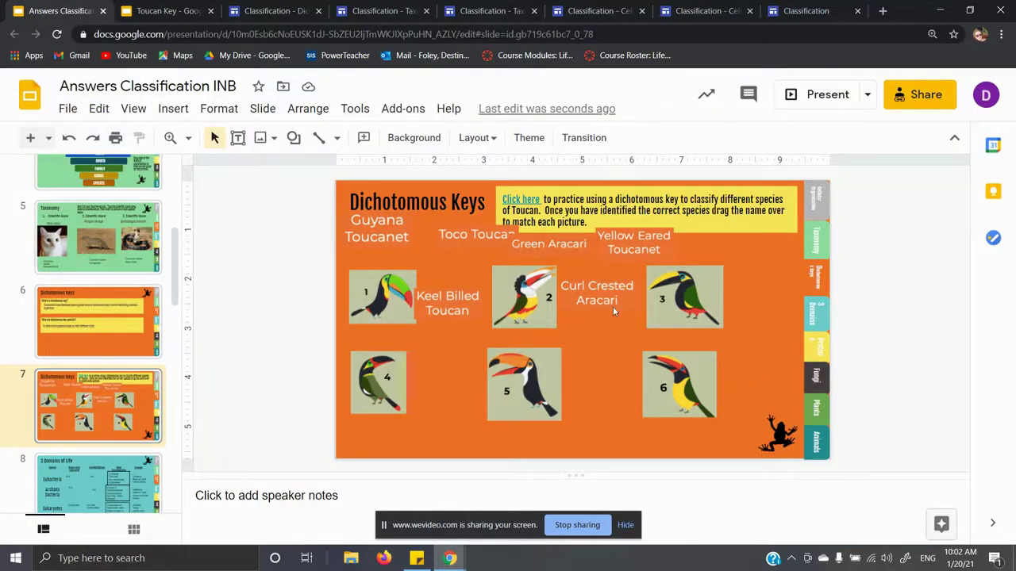
Move Curl Crested Aracari beside bird 2 and shift Green Aracari right of Yellow Eared Toucanet
left_click(586, 292)
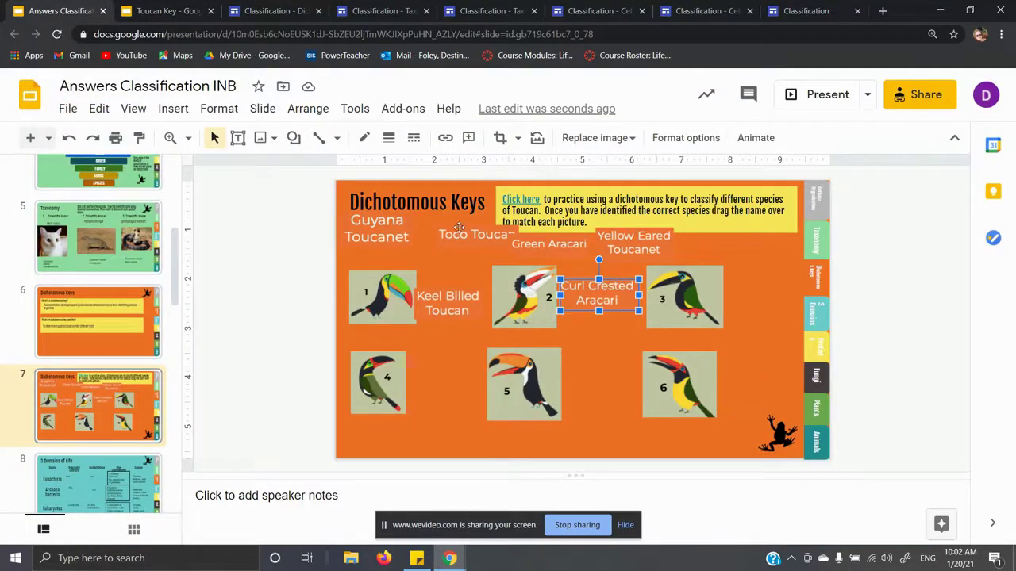
left_click_drag(622, 286, 620, 295)
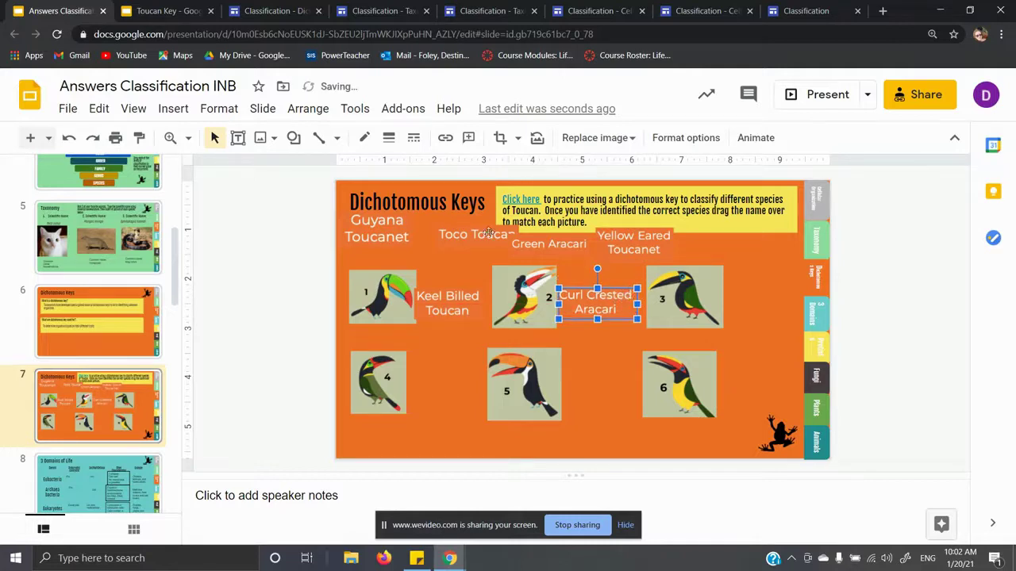
left_click(531, 243)
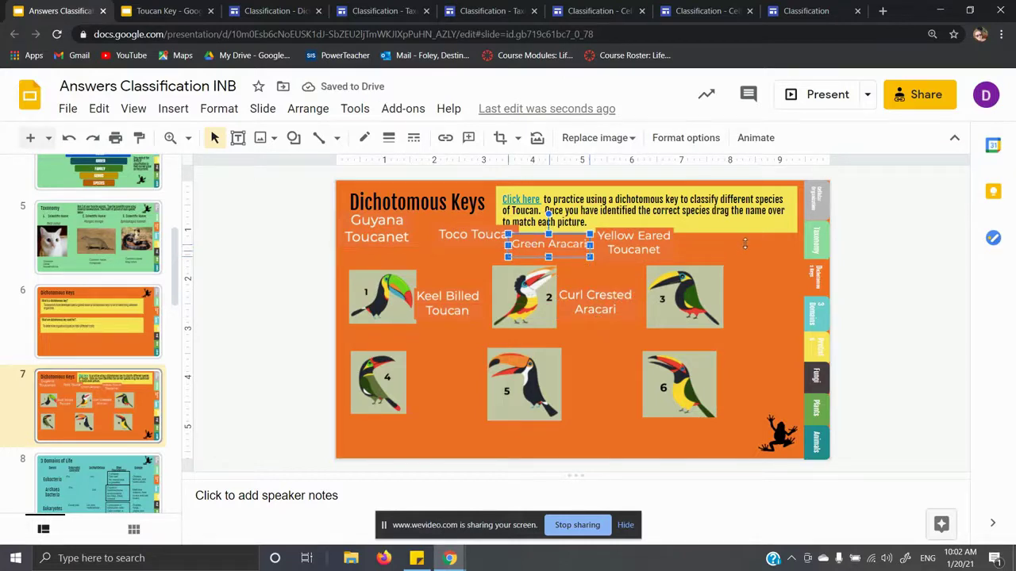
left_click_drag(570, 235, 741, 226)
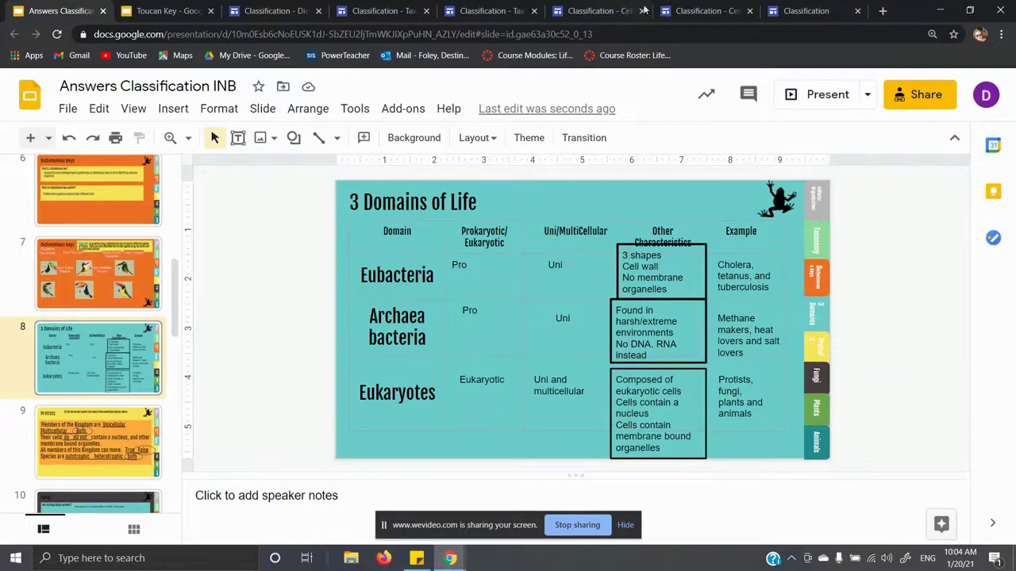
Open the frog's linked 3 Domains page, browse it, and return to slide 8's Eubacteria row
left_click(784, 208)
left_click(811, 237)
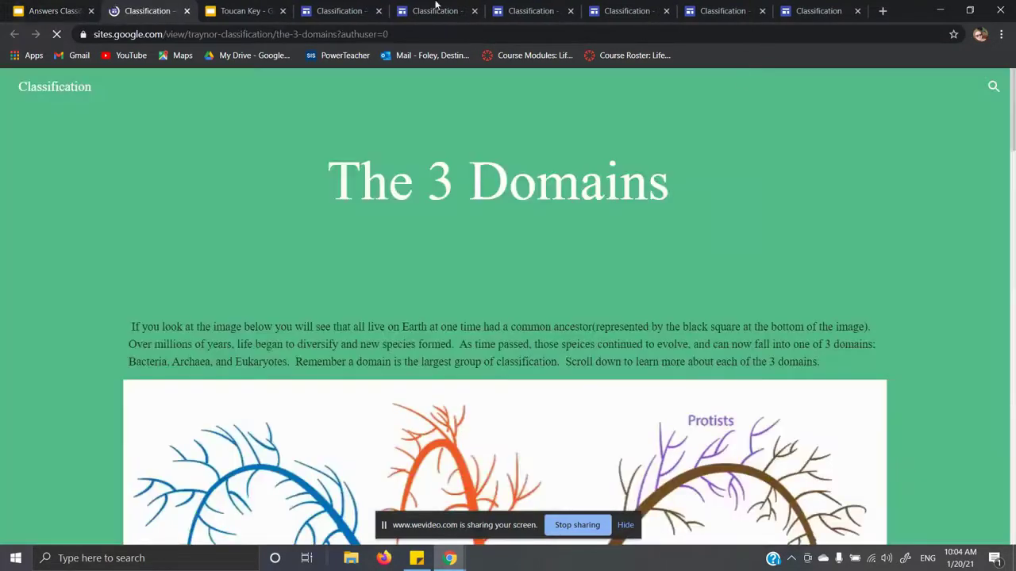
scroll(492, 321, "down", 5)
scroll(492, 320, "down", 6)
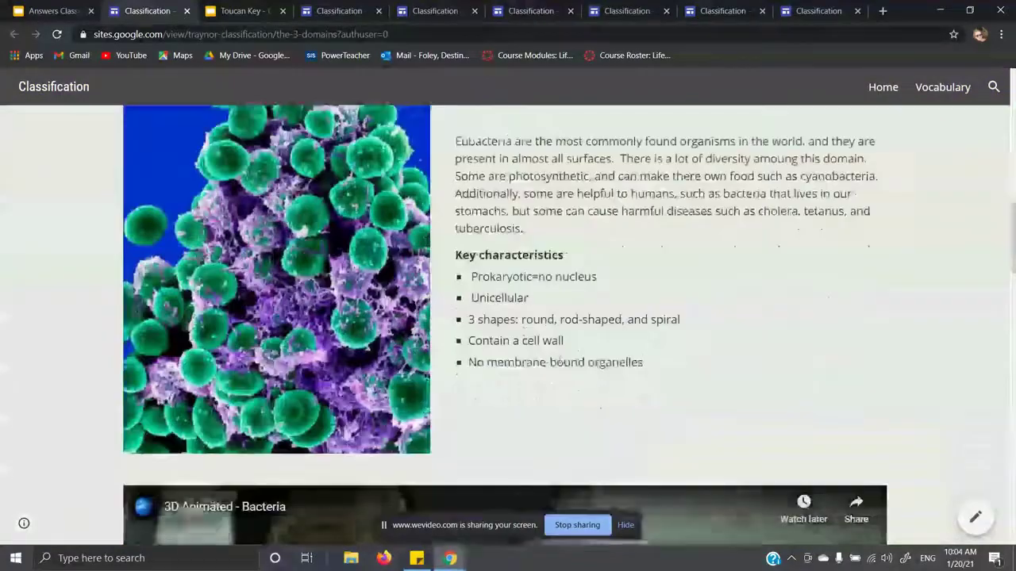
scroll(545, 304, "up", 4)
scroll(561, 354, "down", 5)
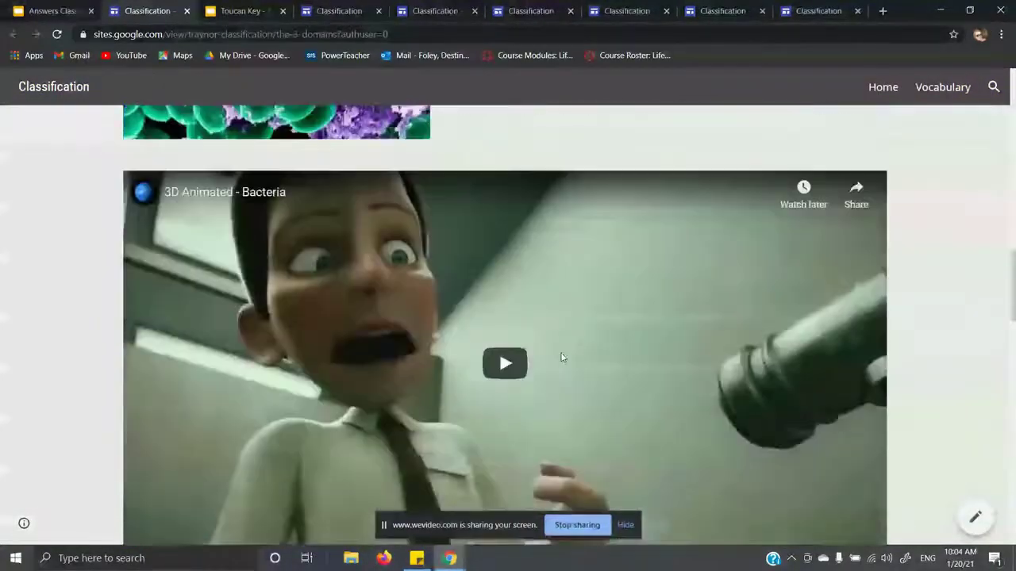
scroll(563, 357, "up", 9)
scroll(499, 351, "down", 10)
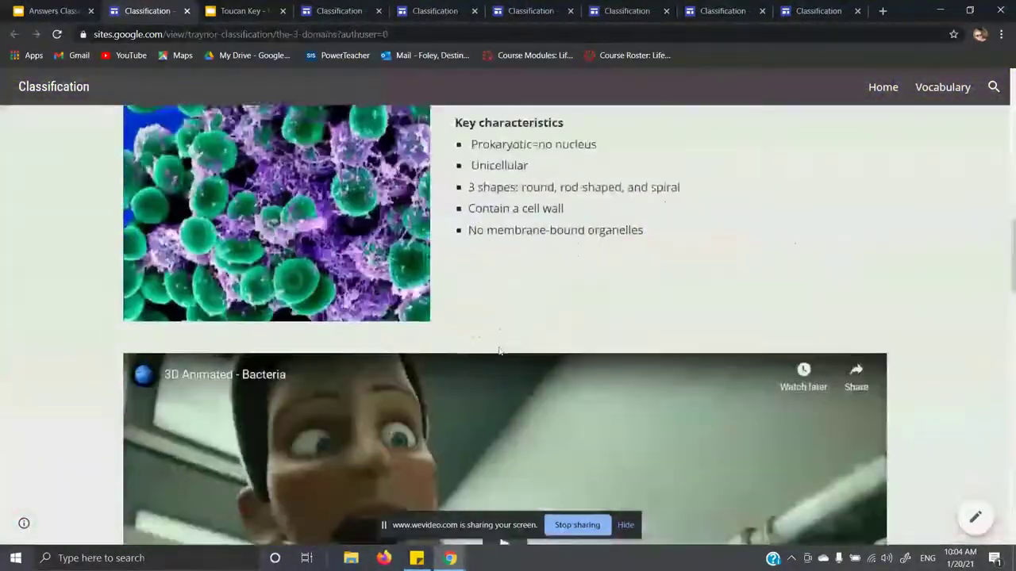
scroll(389, 306, "down", 10)
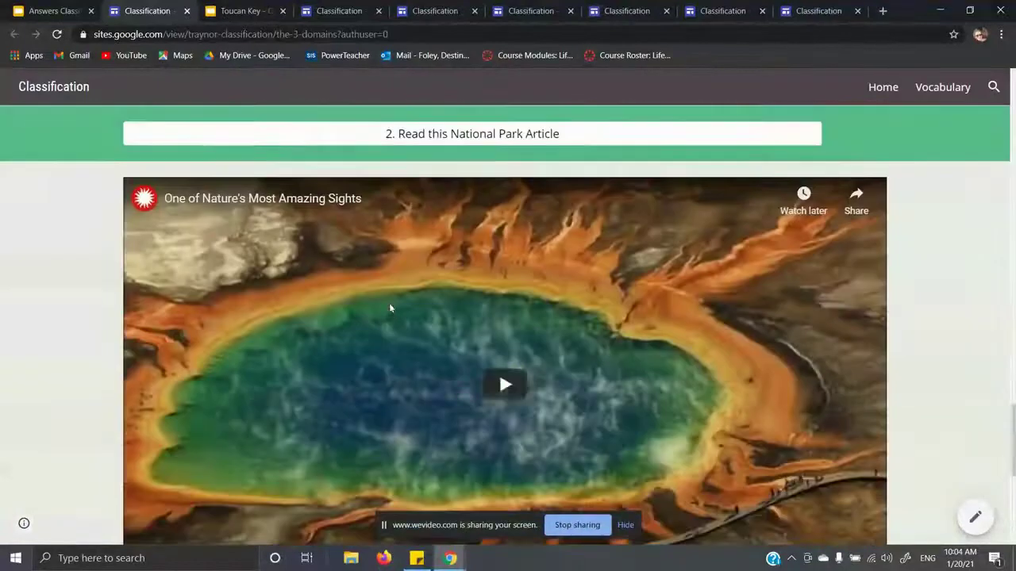
left_click(49, 10)
left_click(451, 282)
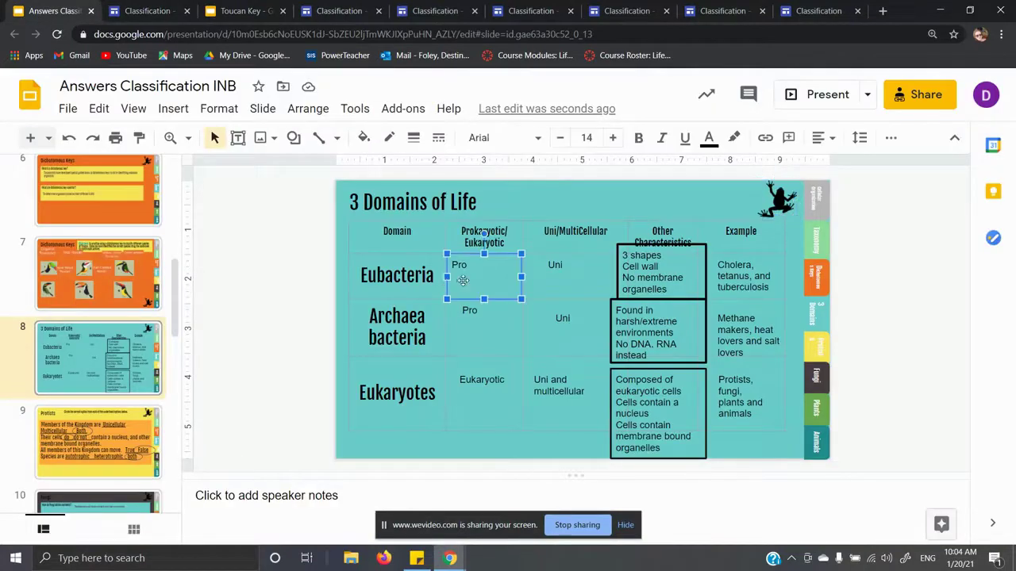
left_click(423, 278)
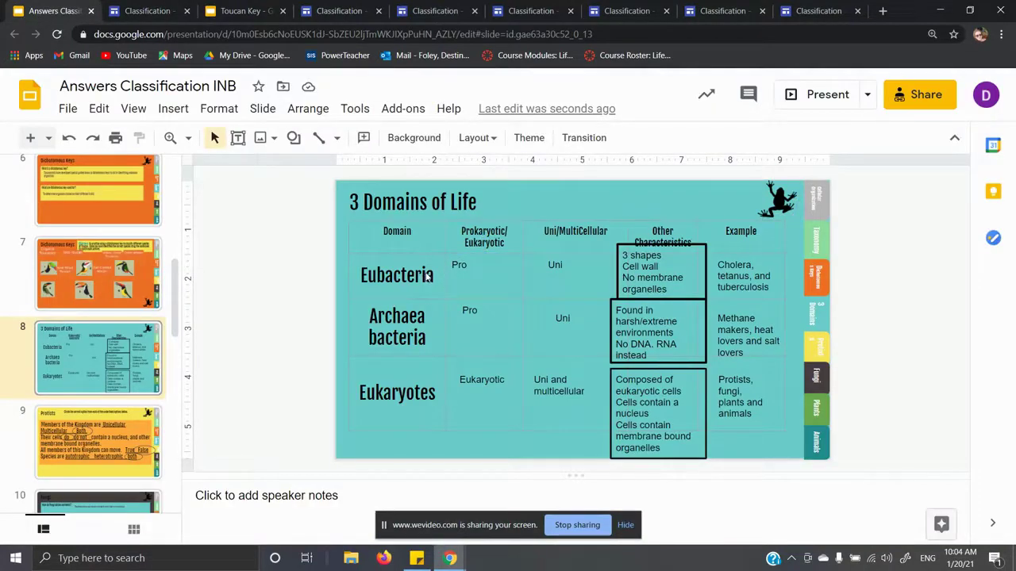
left_click(473, 286)
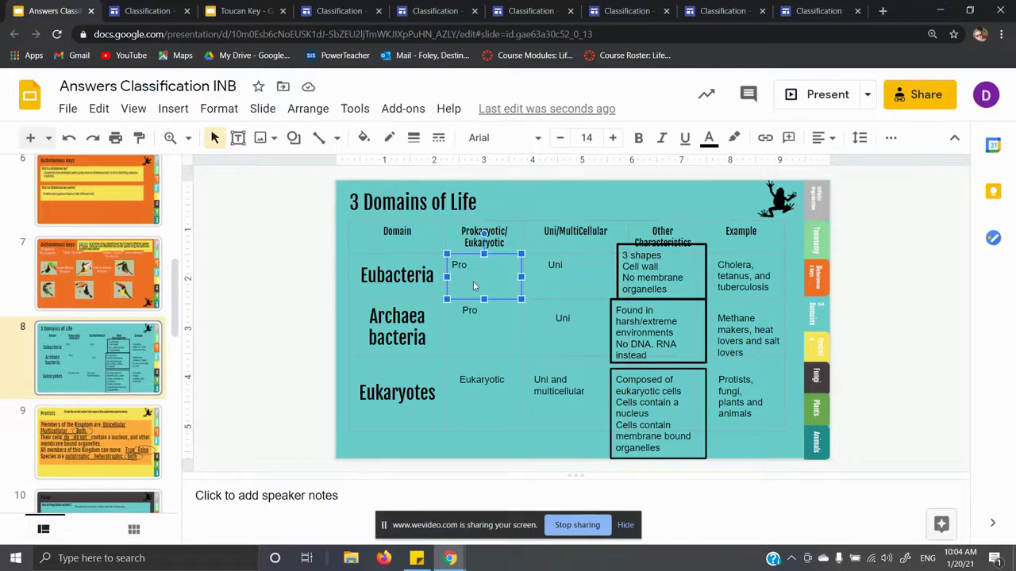
left_click(594, 279)
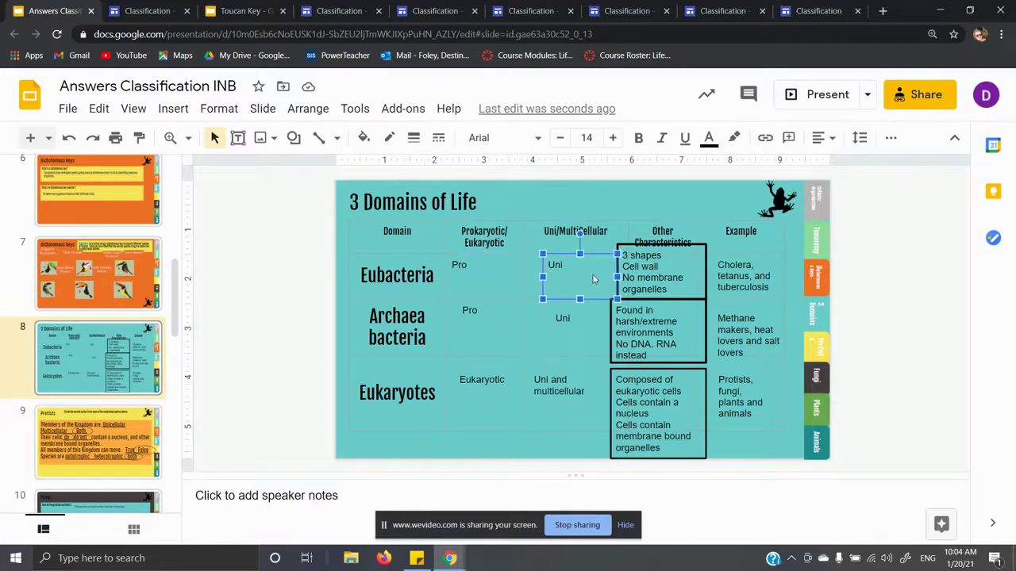
left_click(684, 269)
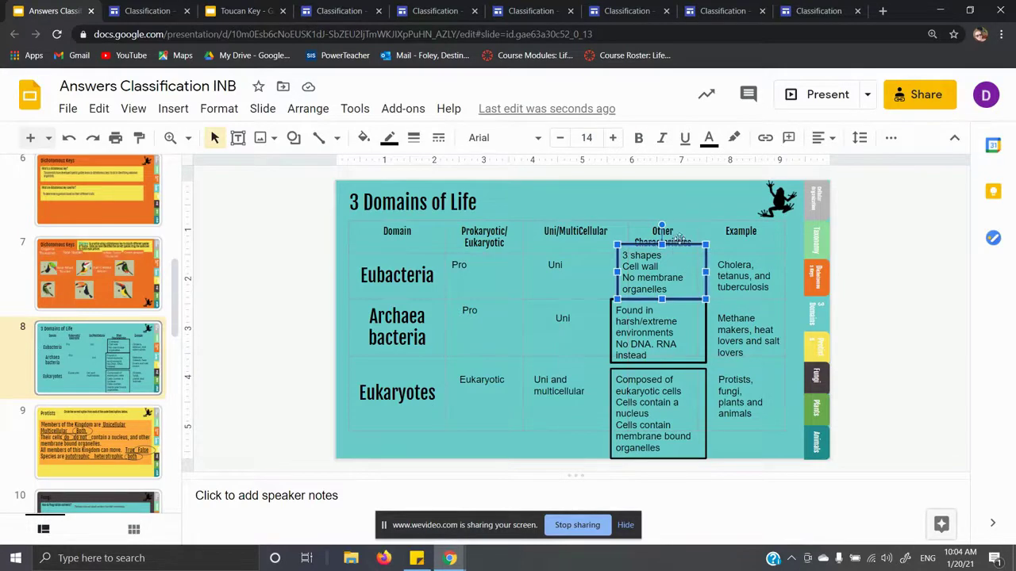
left_click(643, 257)
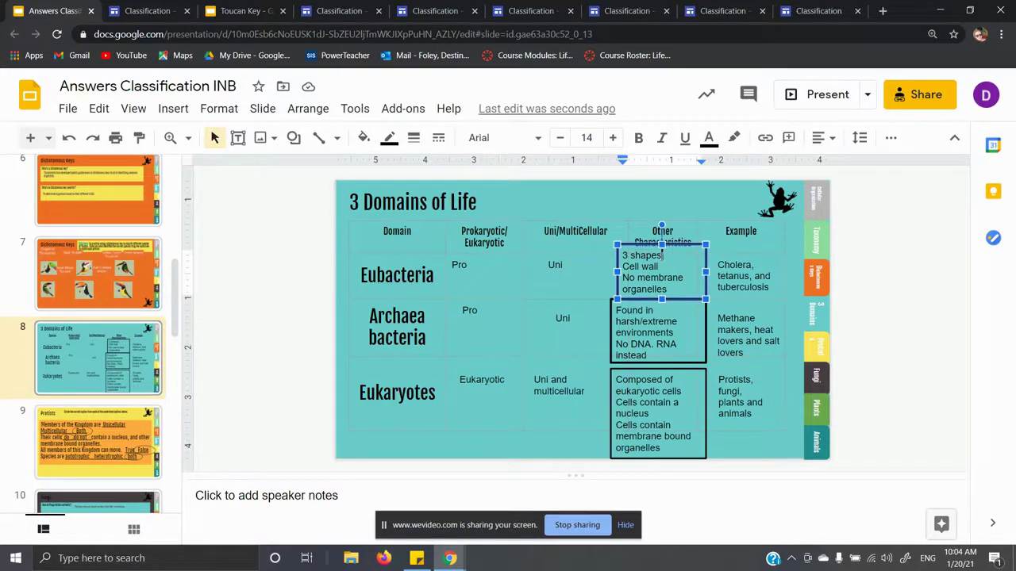
left_click(667, 266)
double_click(746, 276)
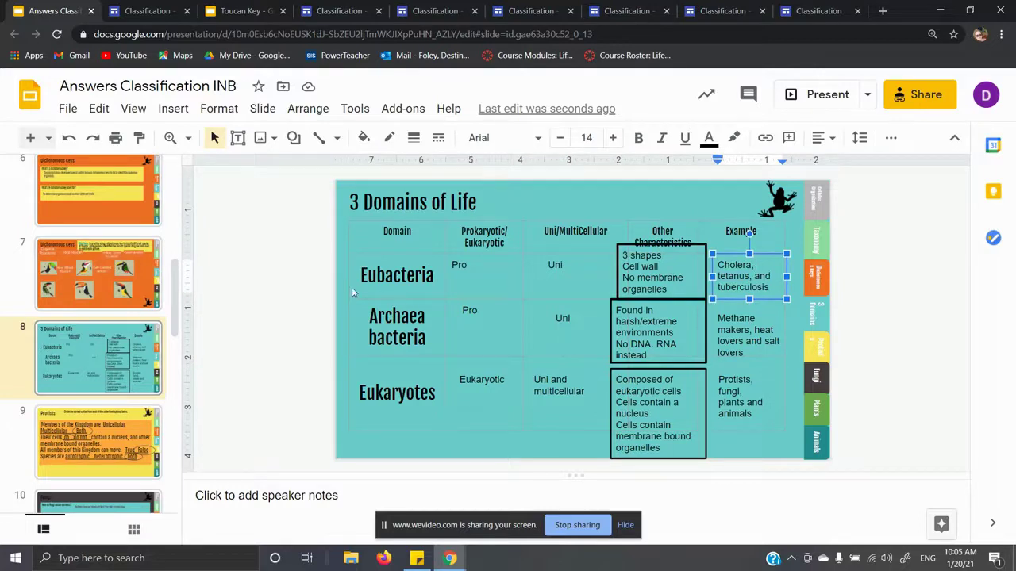
key("Escape")
key("Escape")
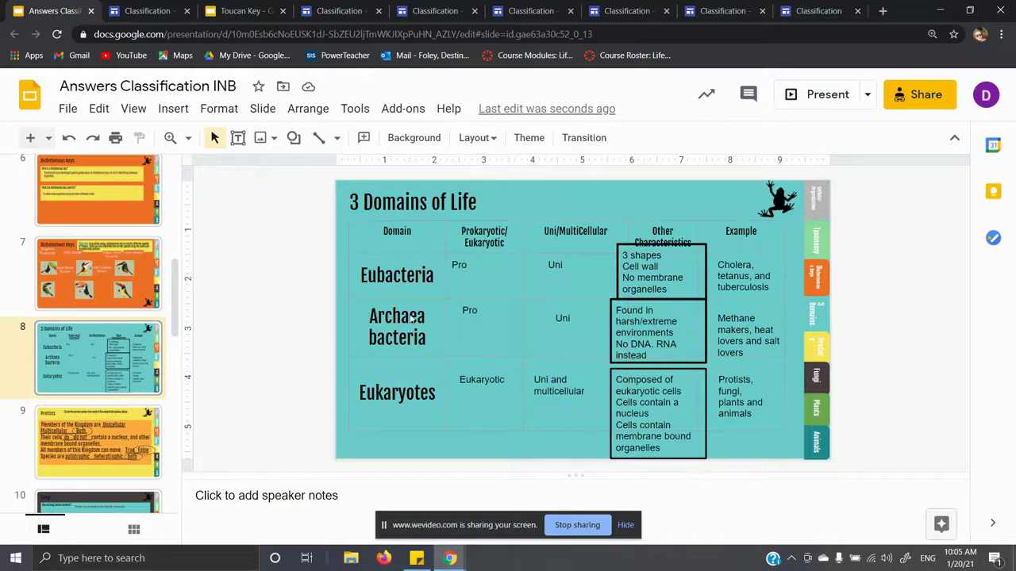
Review the Archaea row's answers: Pro, Uni, the No DNA characteristic and Methane makers
left_click(469, 313)
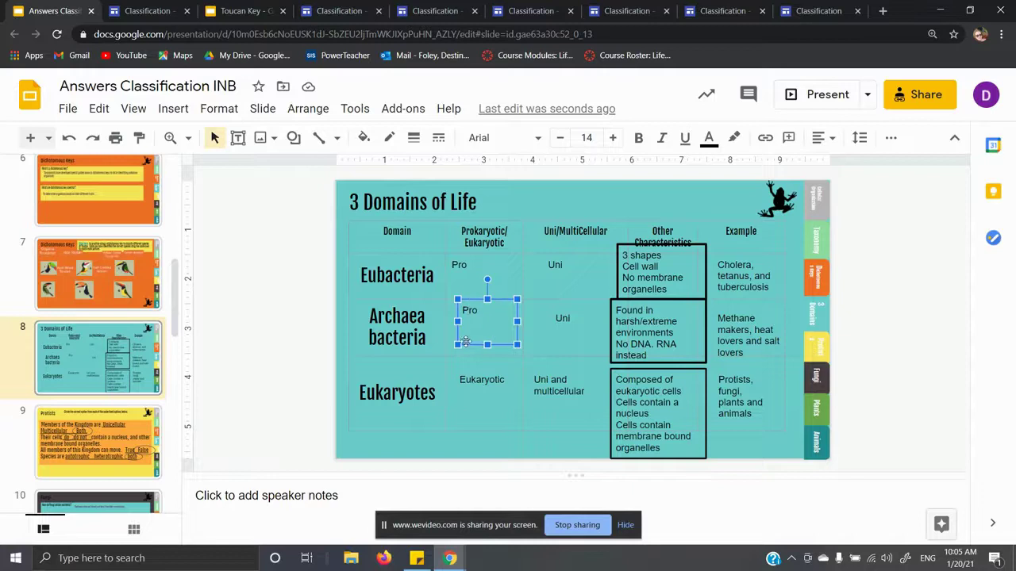
left_click(600, 322)
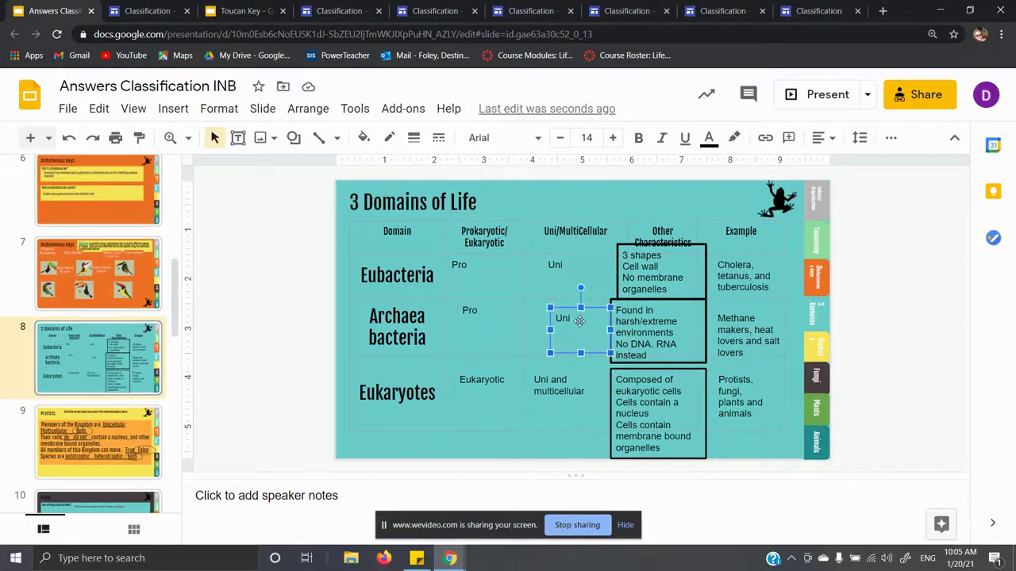
left_click(650, 315)
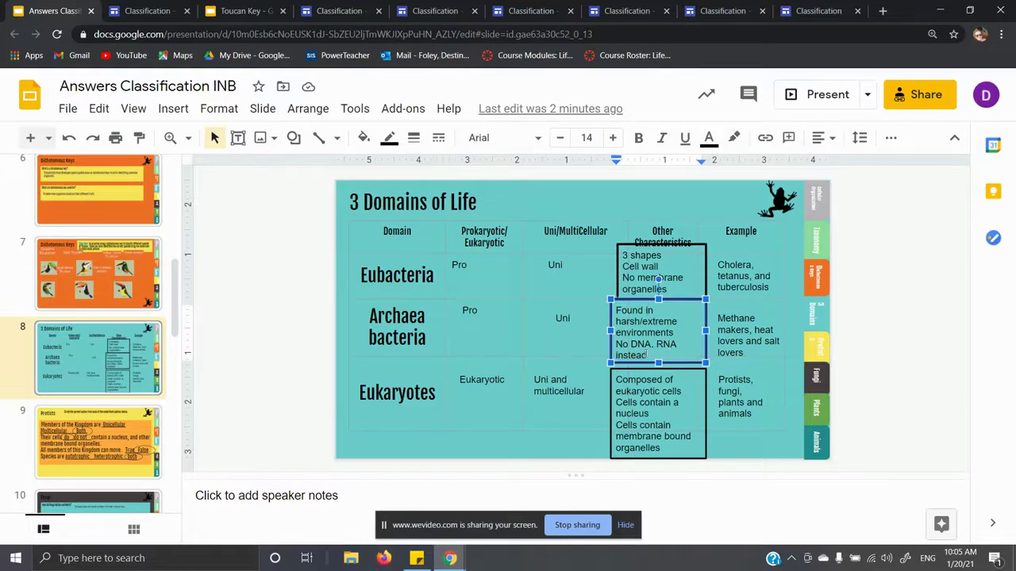
left_click(657, 344)
left_click(755, 318)
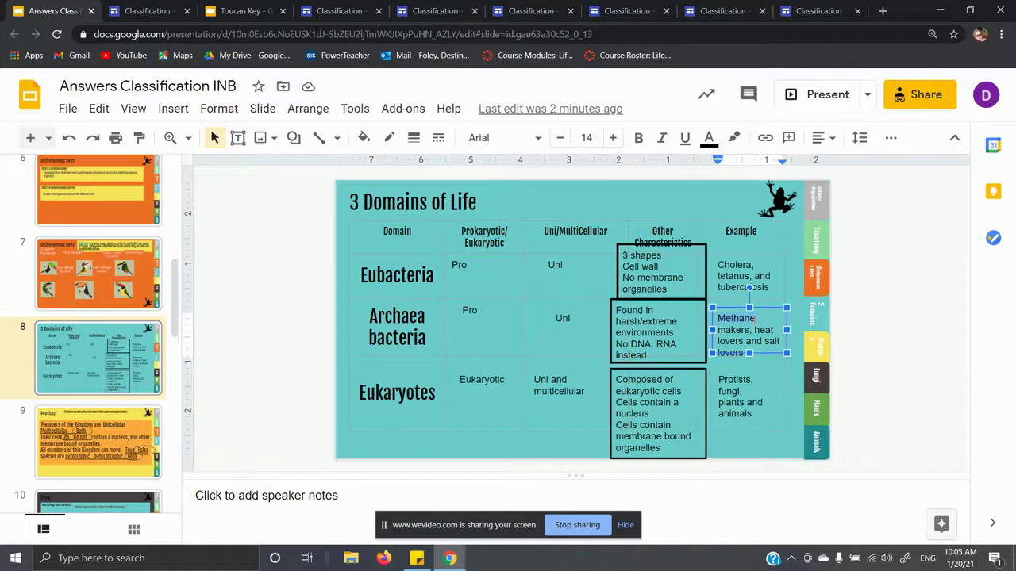
key("Escape")
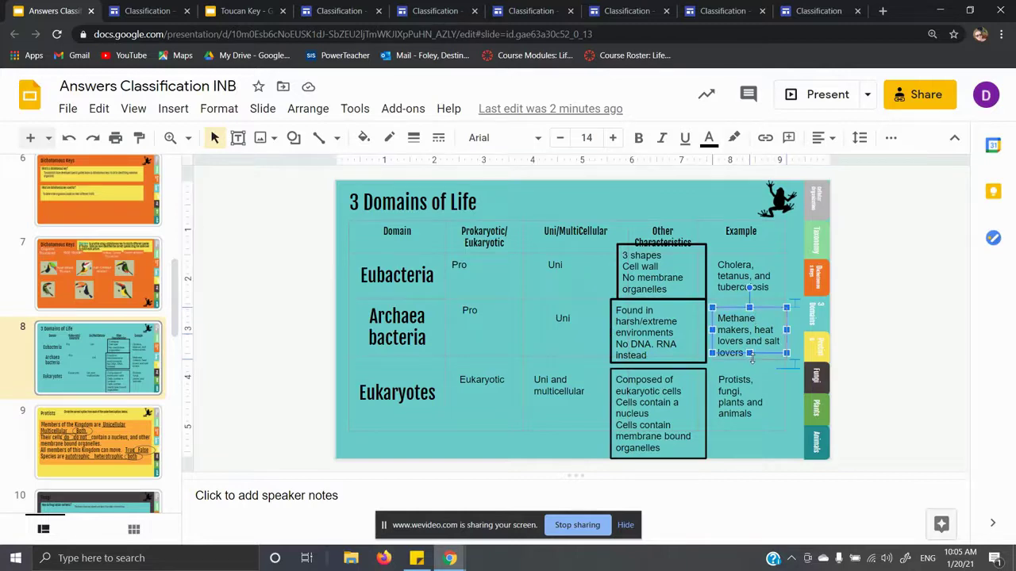
left_click_drag(755, 330, 720, 318)
left_click(755, 329)
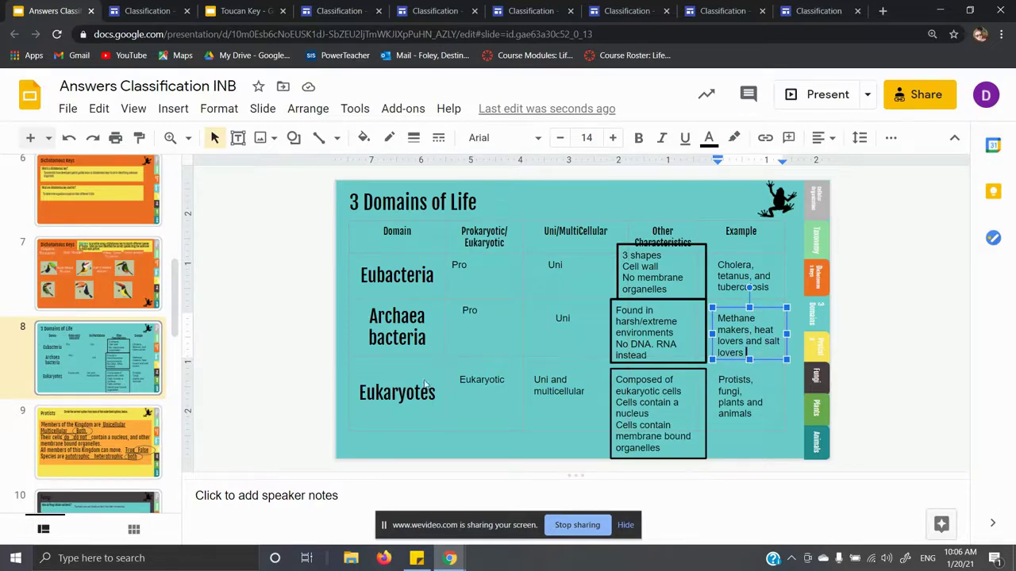
Check the Eukaryotes row and stretch its examples box taller so 'animals' fits
left_click(489, 375)
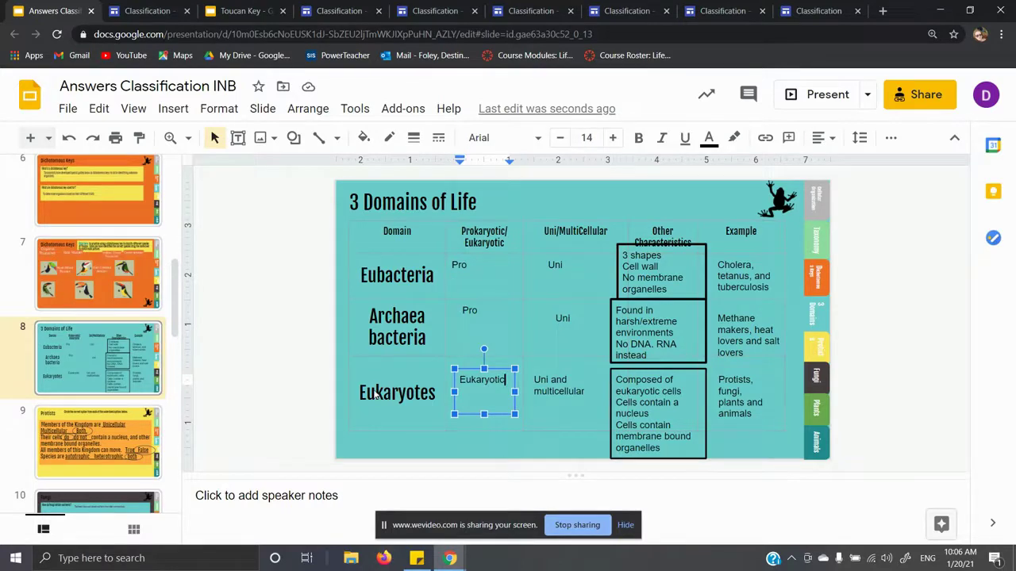
left_click(418, 397)
left_click(465, 382)
left_click(677, 381)
left_click(682, 392)
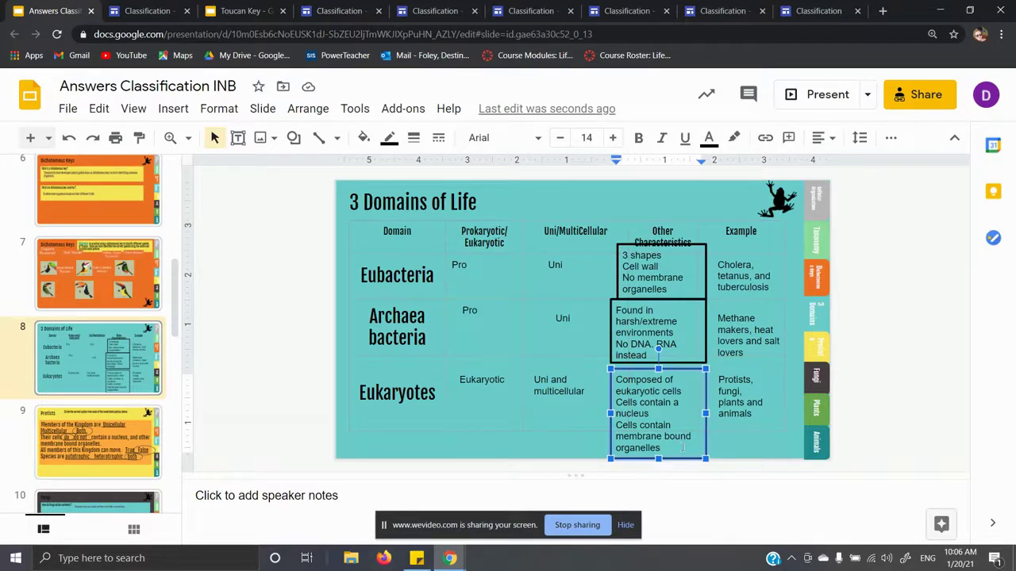
left_click(746, 385)
left_click(764, 379)
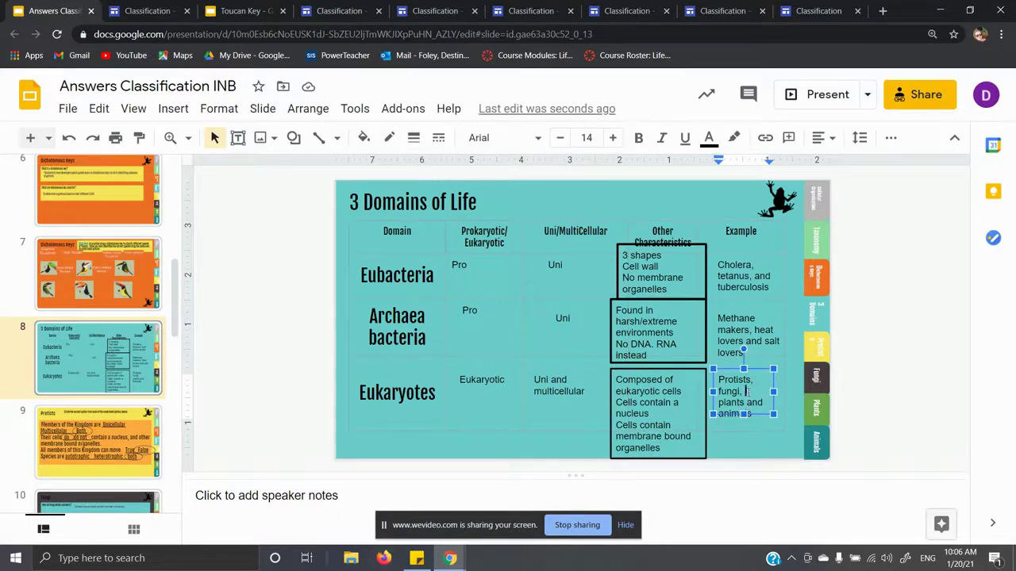
left_click_drag(746, 413, 744, 433)
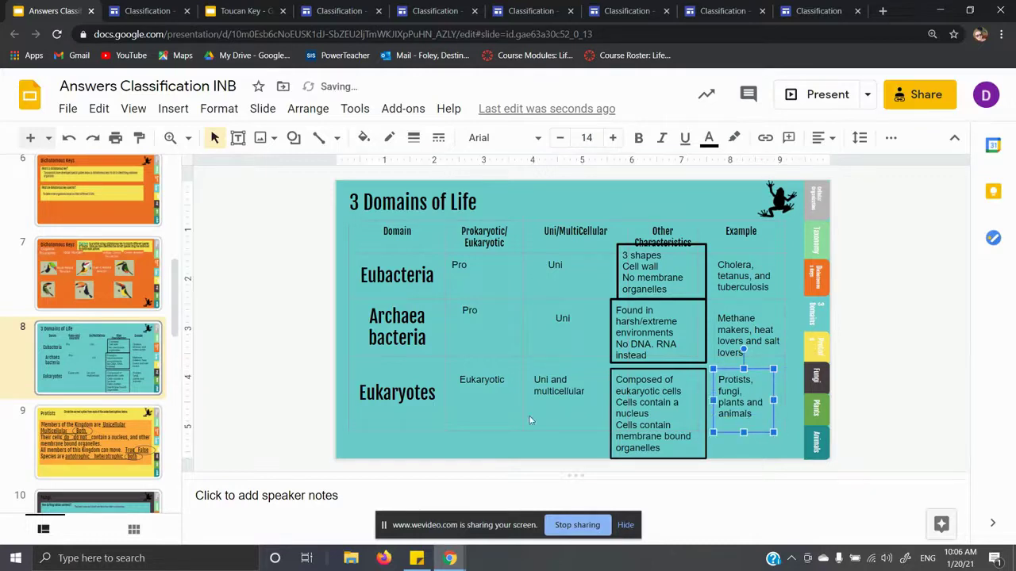
scroll(145, 395, "down", 2)
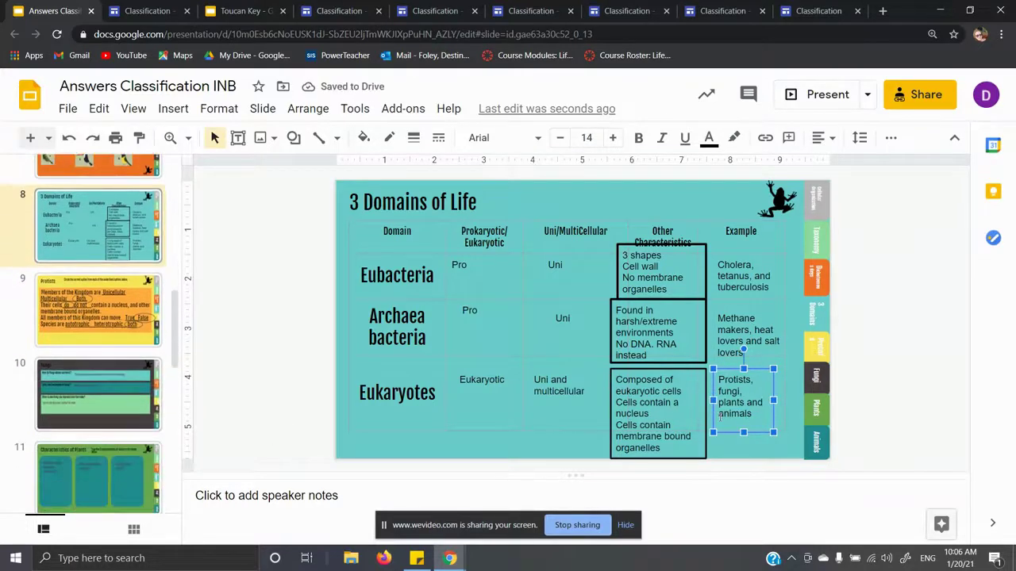
Go to slide 9, Protists, and select its frog image
scroll(114, 407, "down", 2)
scroll(95, 397, "up", 5)
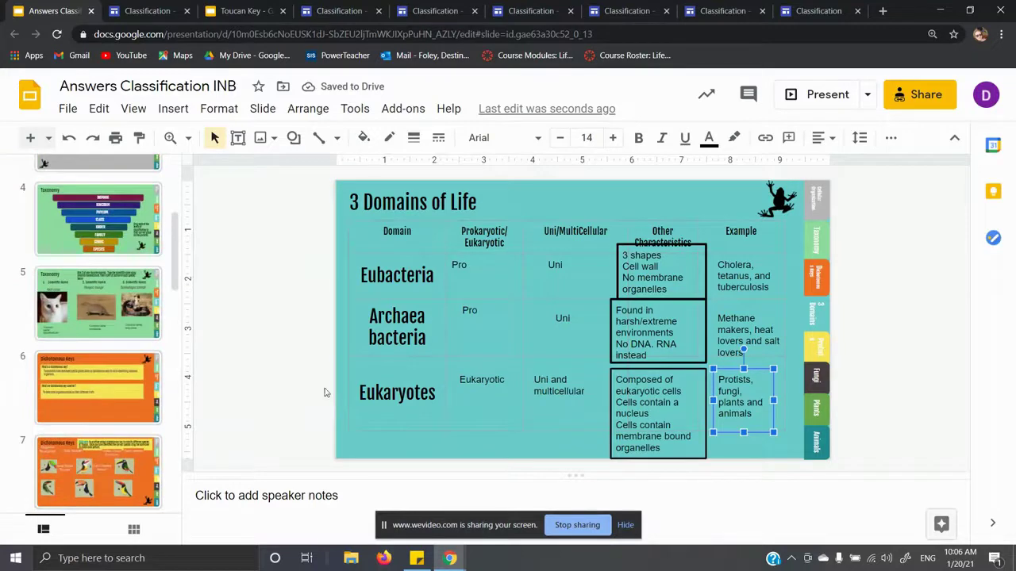
scroll(75, 388, "down", 2)
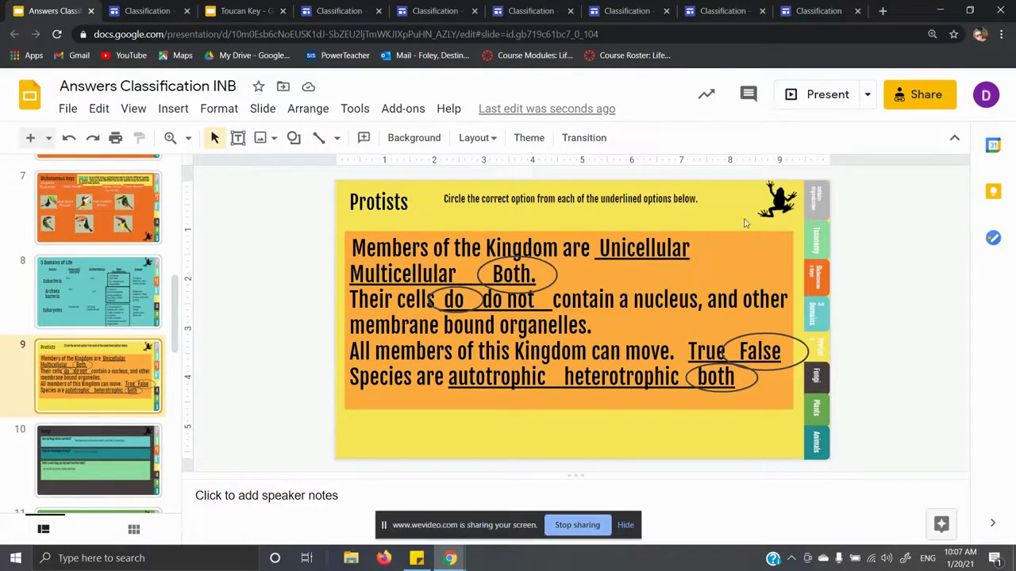
left_click(782, 201)
Open the frog's linked Protista page, browse the Kingdom Protista examples, and return to the deck
left_click(816, 237)
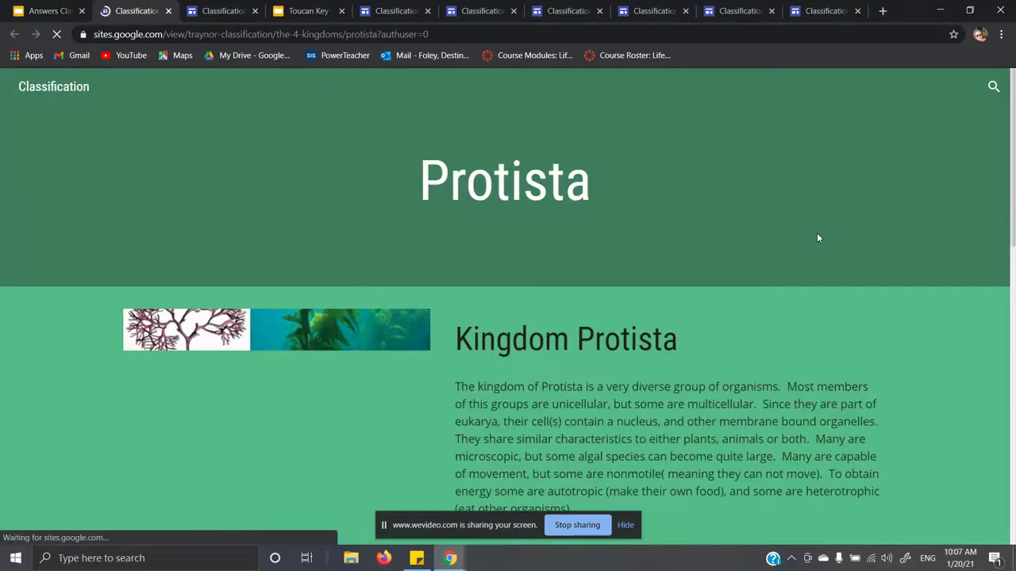
scroll(649, 329, "down", 3)
scroll(648, 329, "up", 2)
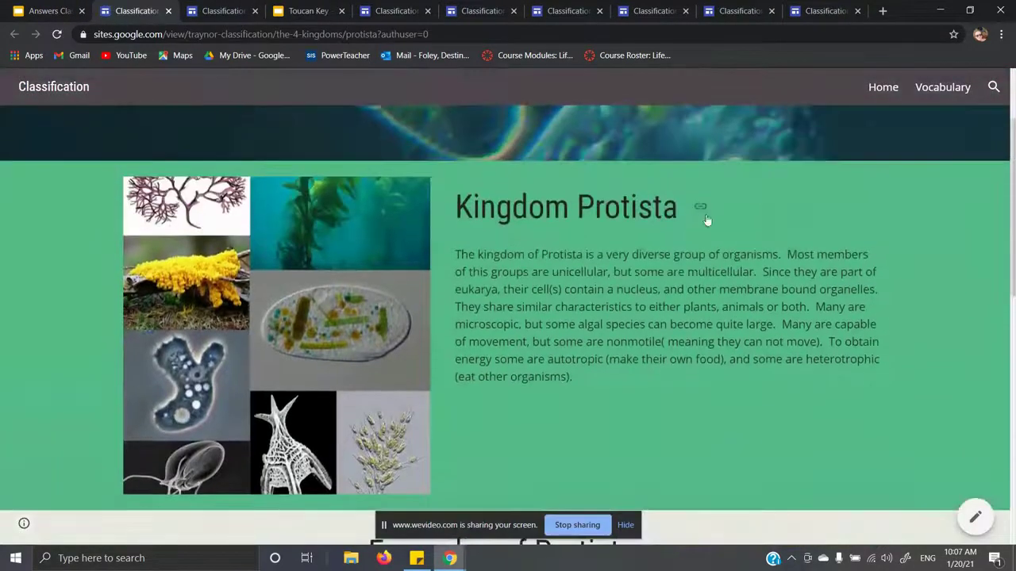
scroll(638, 321, "down", 5)
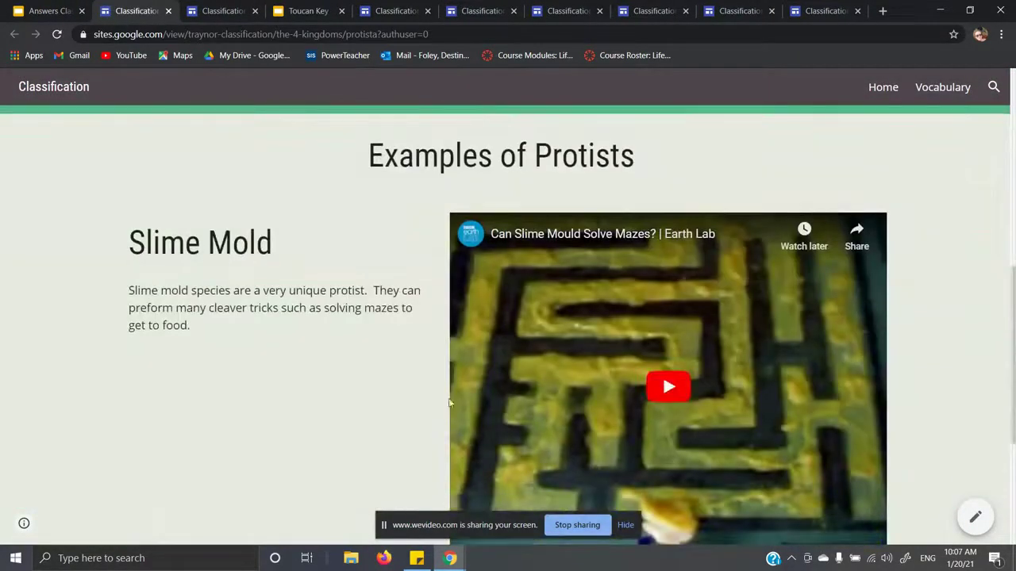
scroll(660, 328, "down", 4)
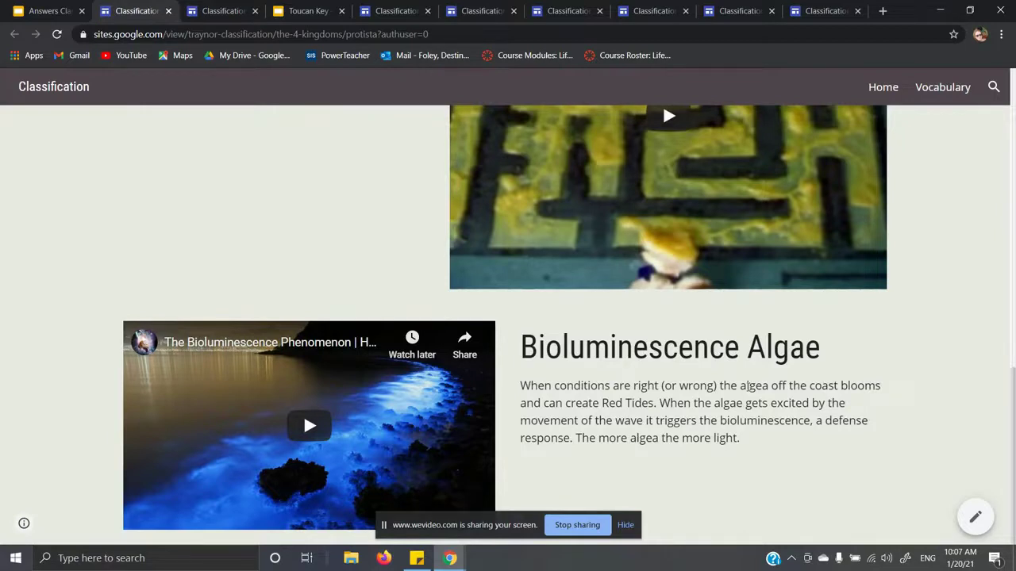
scroll(418, 396, "up", 4)
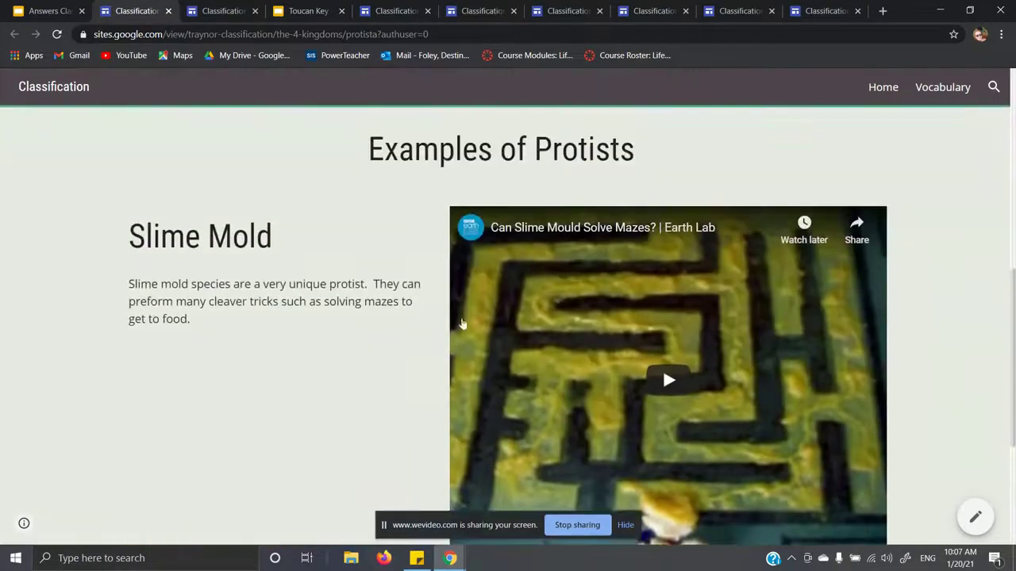
scroll(463, 324, "up", 5)
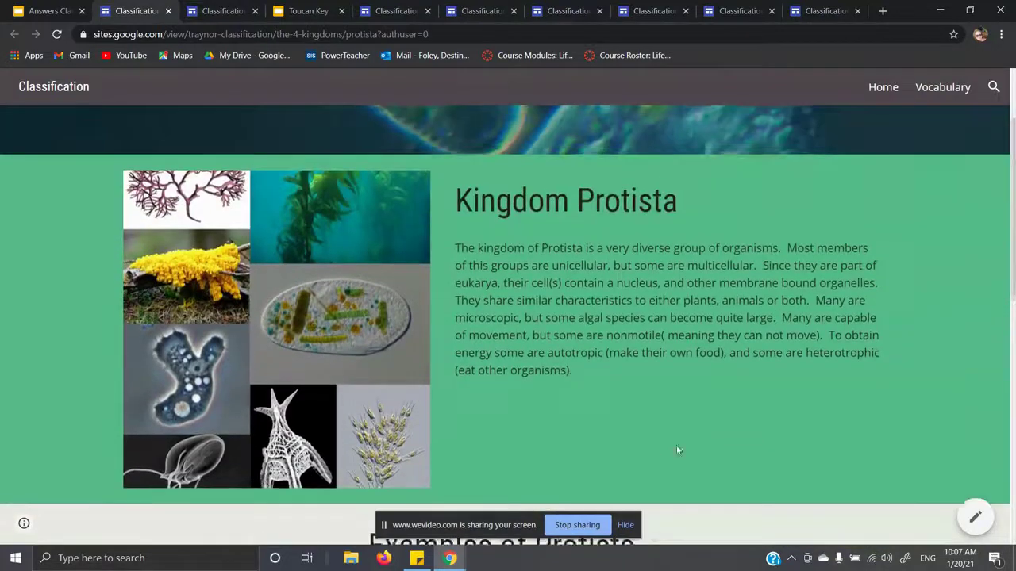
scroll(676, 450, "up", 1)
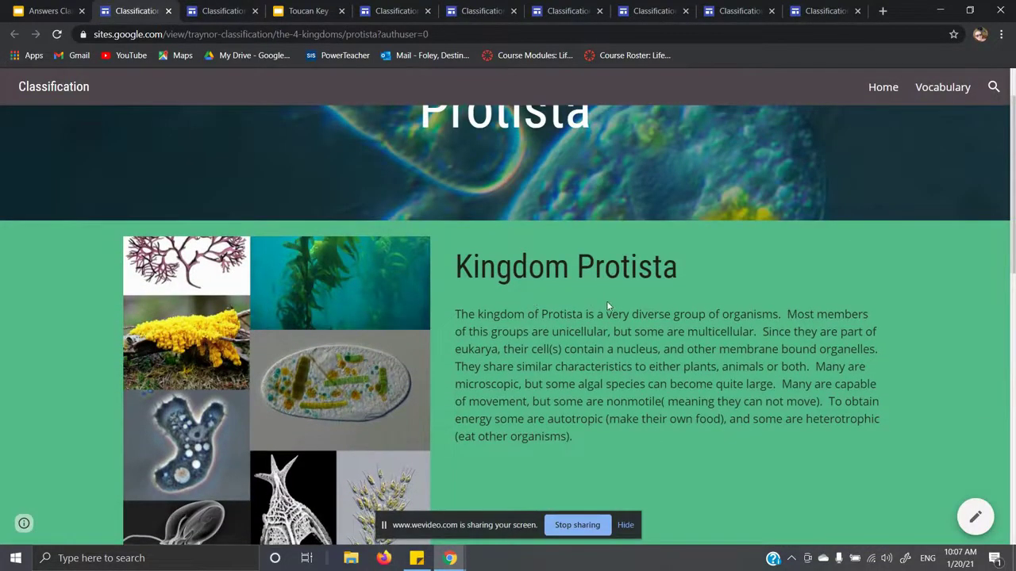
left_click(47, 10)
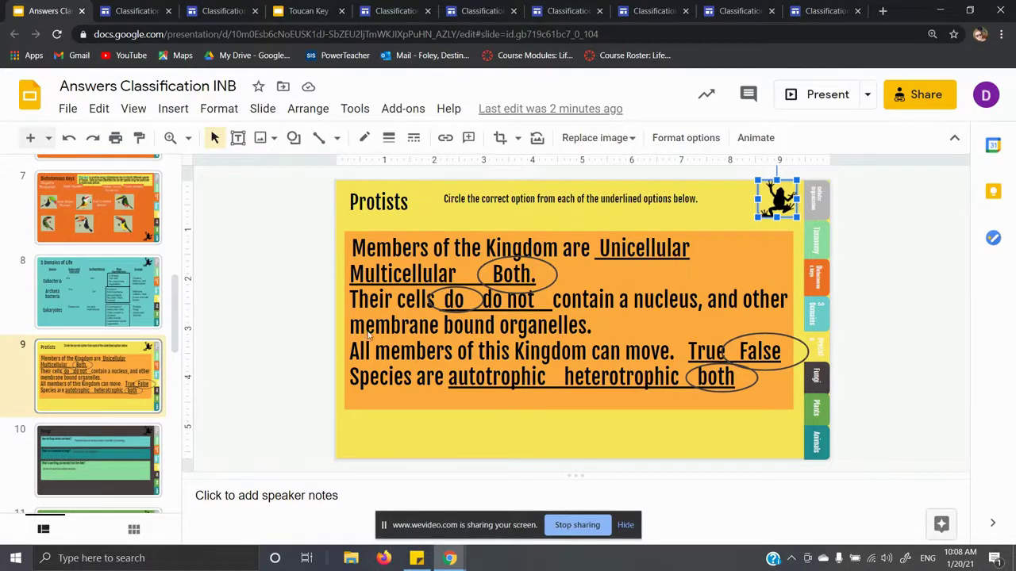
Check the Protists answer ovals, then on slide 10, Fungi, select the frog image
left_click(470, 297)
key("Escape")
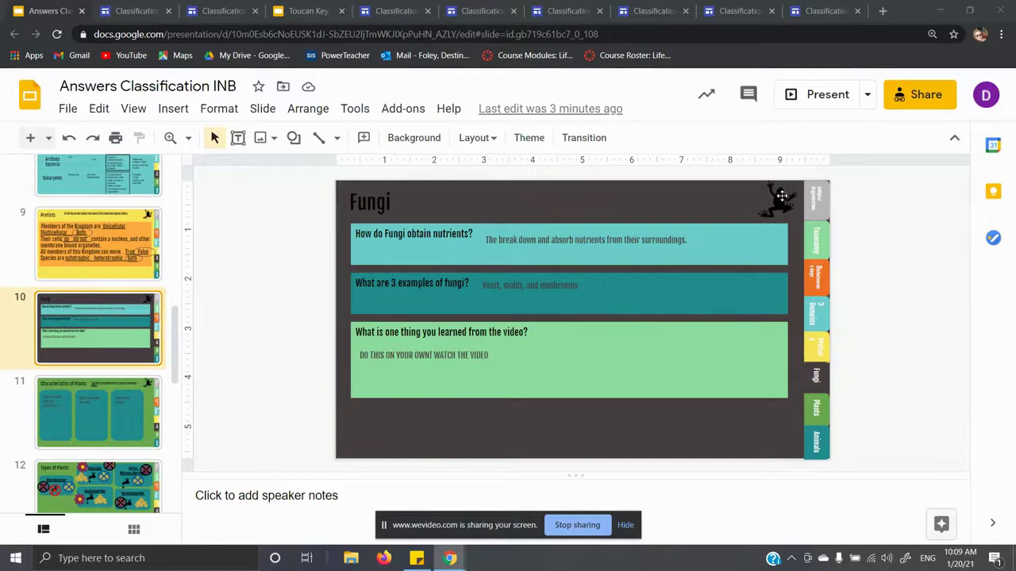
left_click(780, 198)
Open the frog's linked Fungi page, scroll through it, and return to the answers deck
left_click(811, 235)
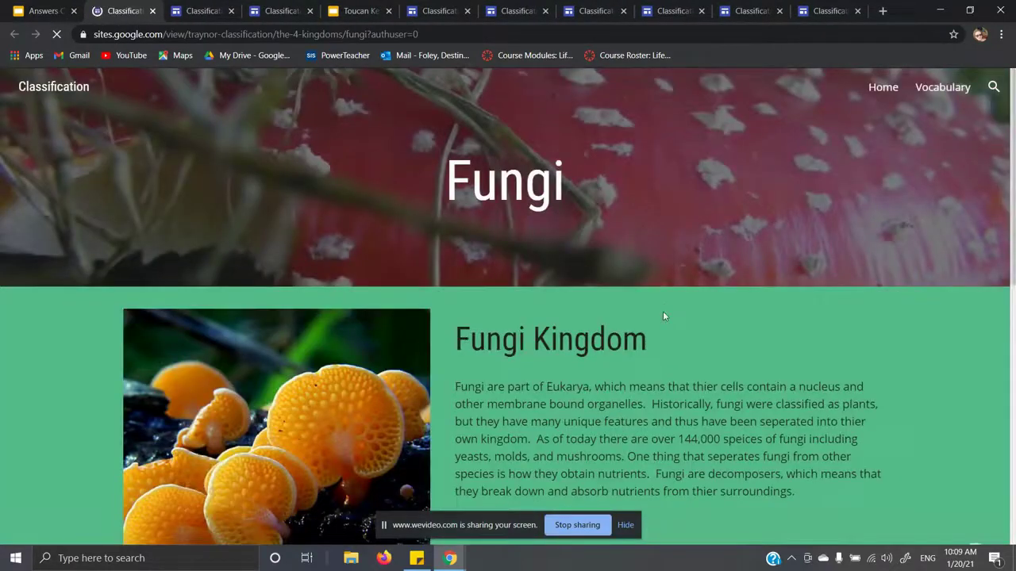
scroll(621, 358, "down", 10)
scroll(655, 464, "up", 5)
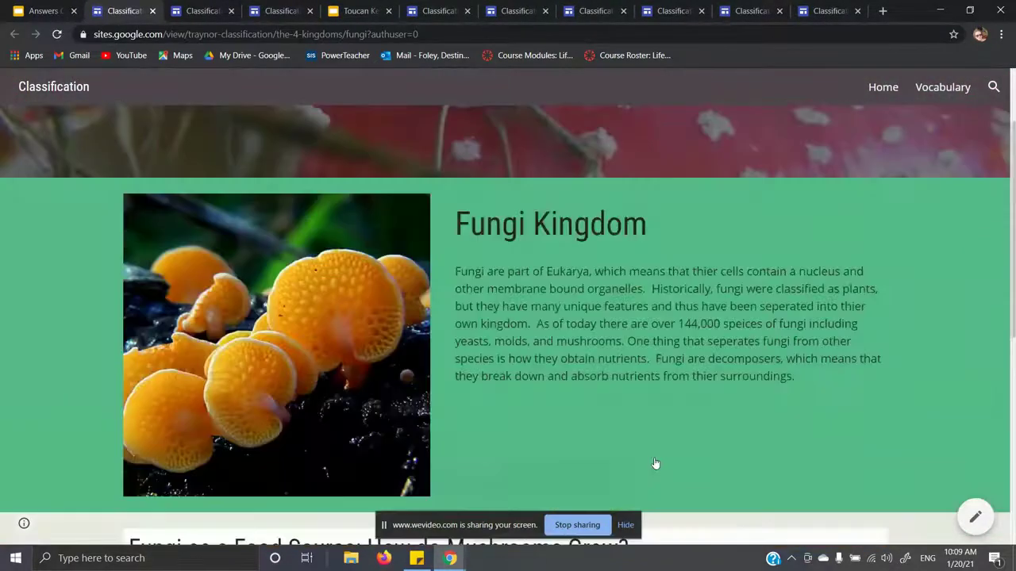
scroll(626, 446, "down", 5)
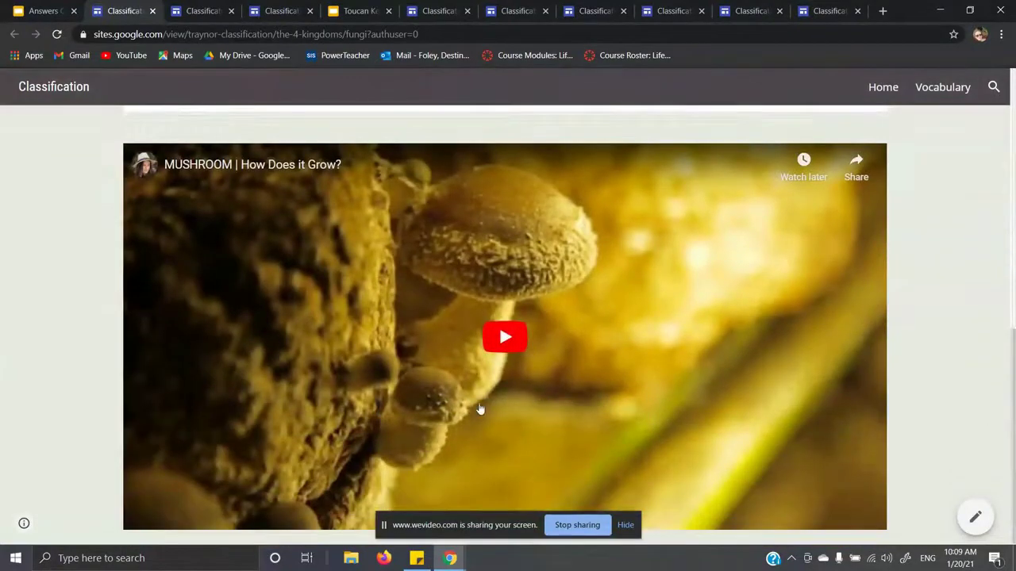
scroll(480, 411, "up", 3)
scroll(480, 409, "up", 4)
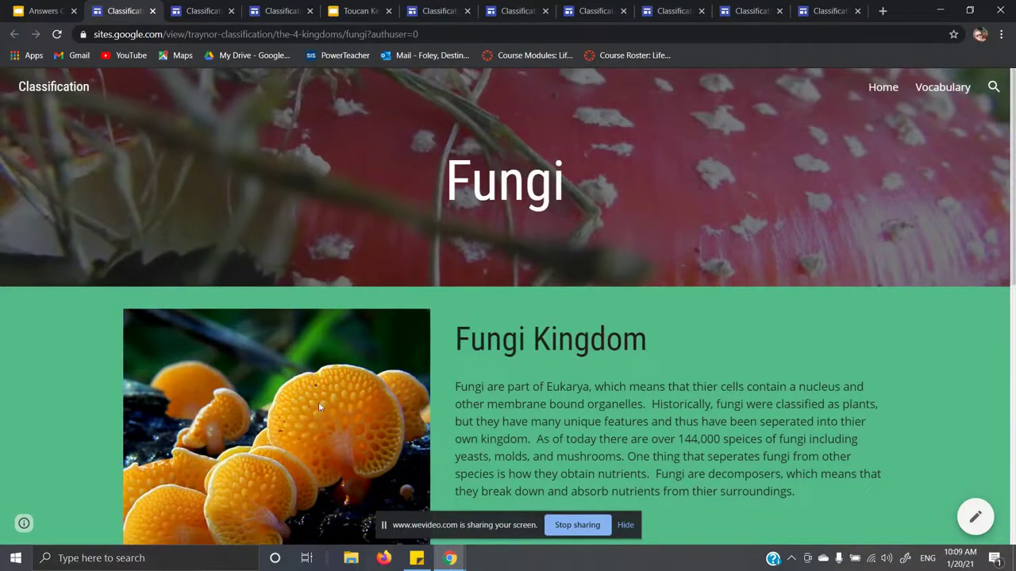
left_click(48, 11)
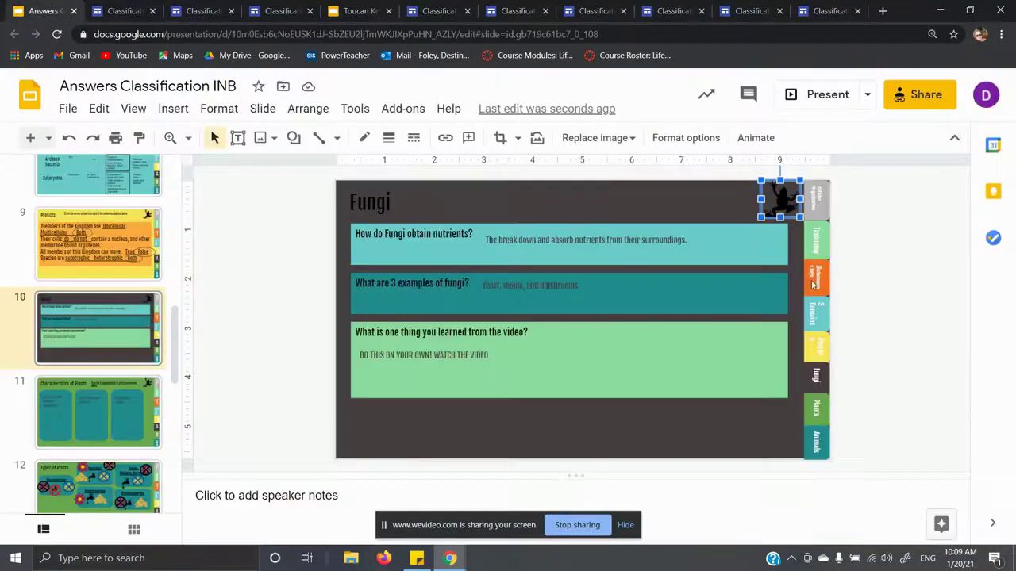
left_click(529, 242)
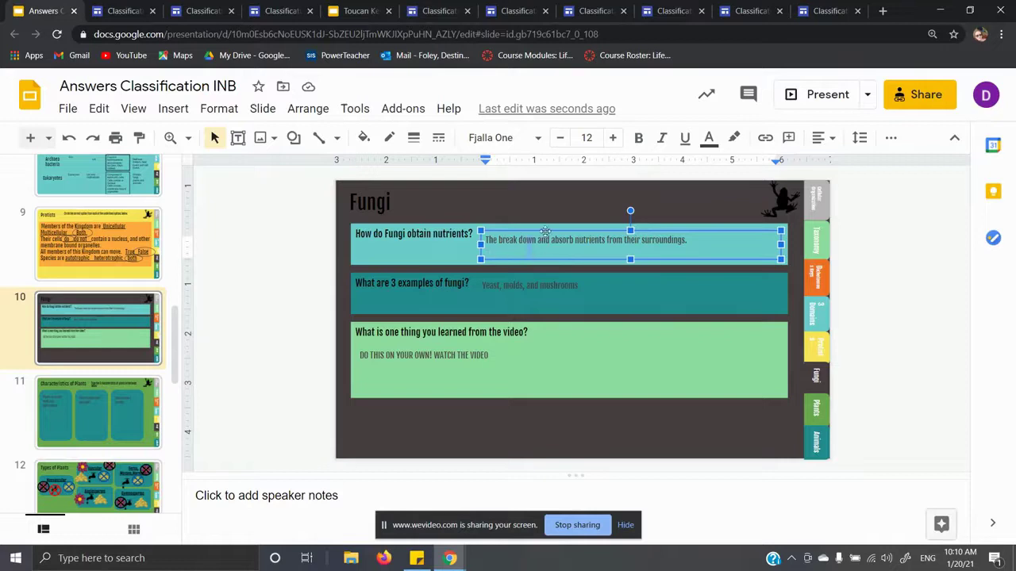
left_click(537, 239)
left_click(499, 290)
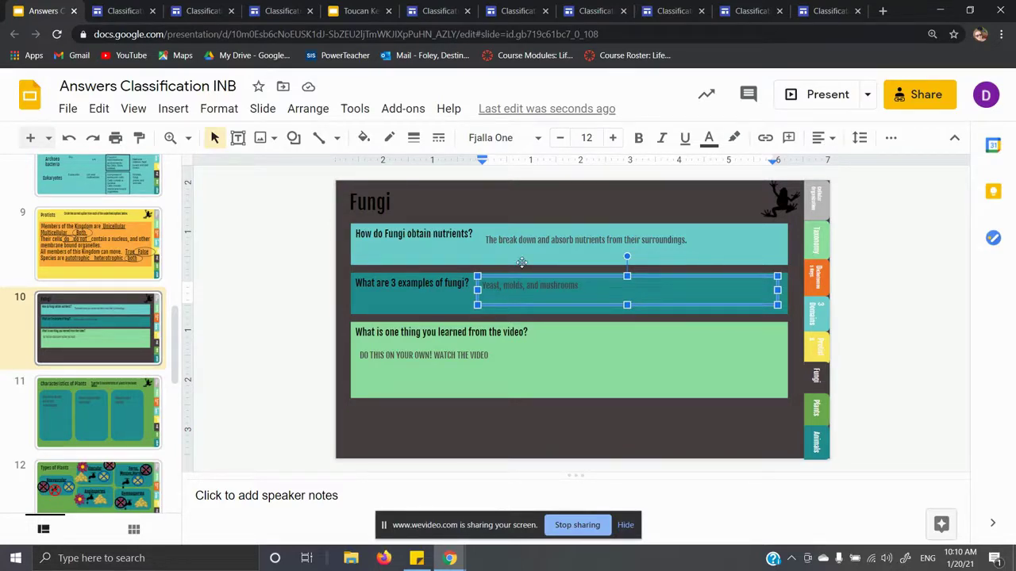
left_click(443, 354)
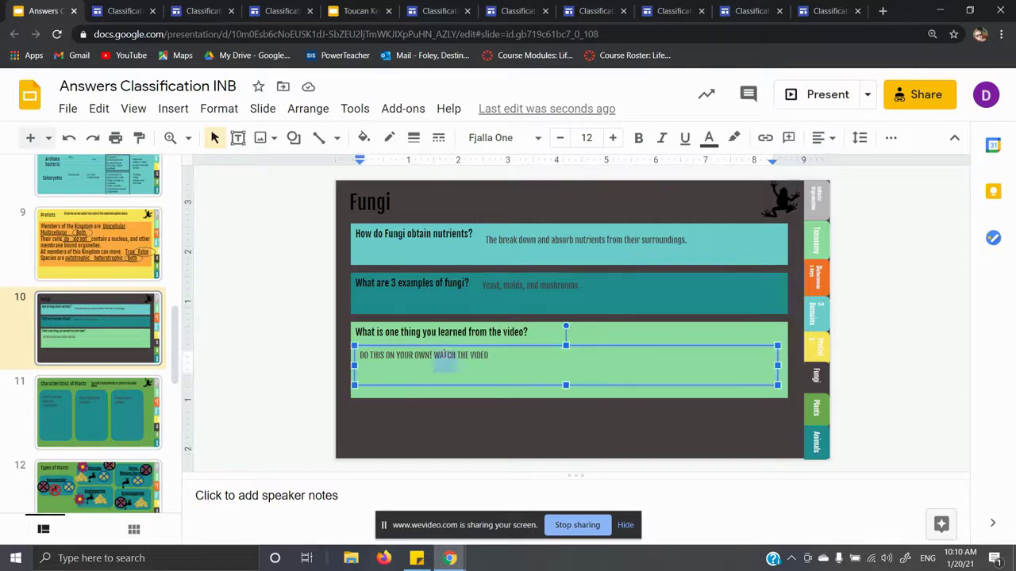
left_click(492, 342)
left_click(474, 369)
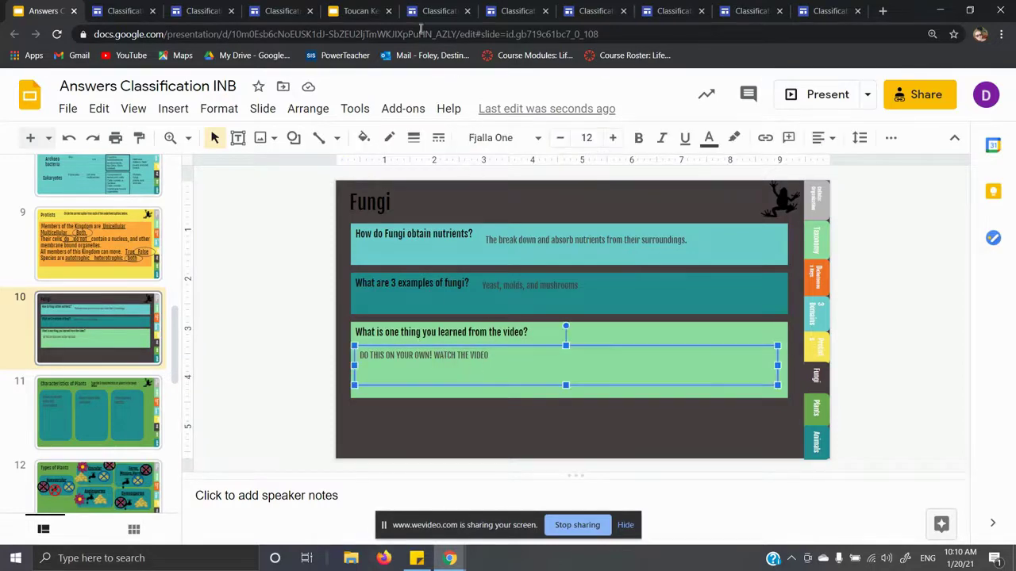
Play the Fungi page's mushroom-growth video briefly, then go back to the answers deck
left_click(123, 10)
scroll(560, 374, "down", 8)
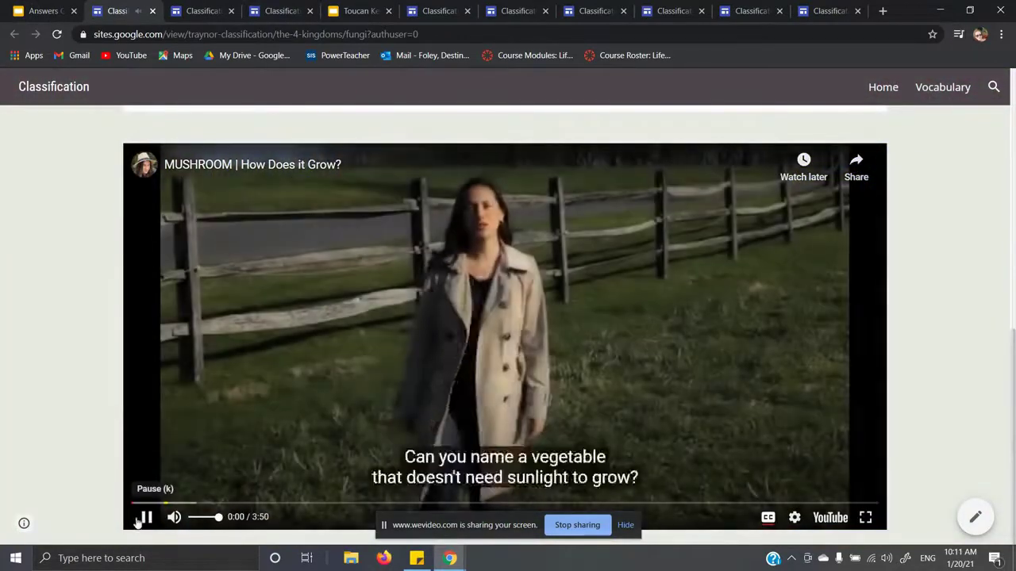
left_click(146, 516)
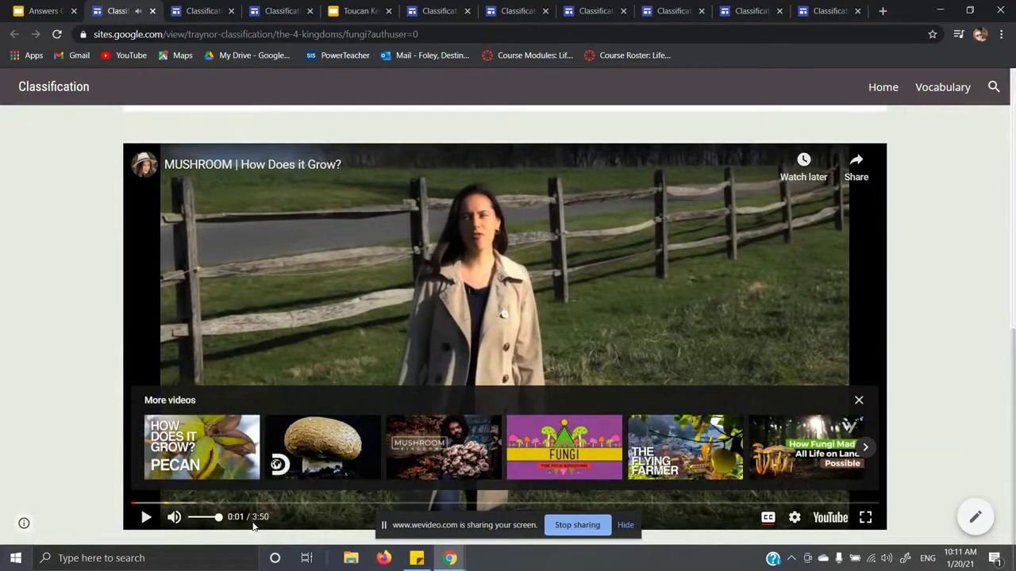
left_click(44, 11)
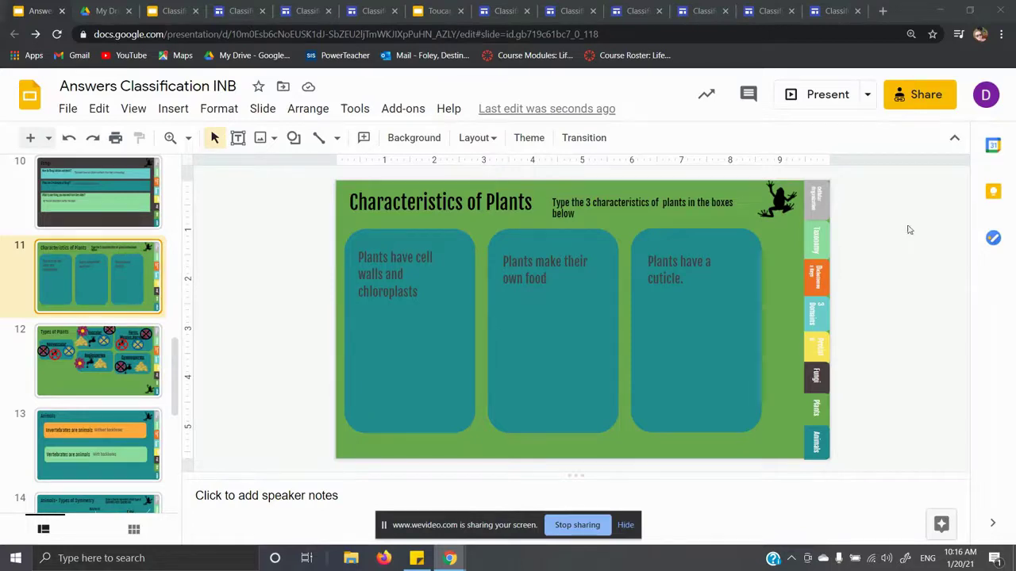
Follow the frog image's link to the Plants page, read its characteristics sections, then return
left_click(773, 197)
left_click(813, 239)
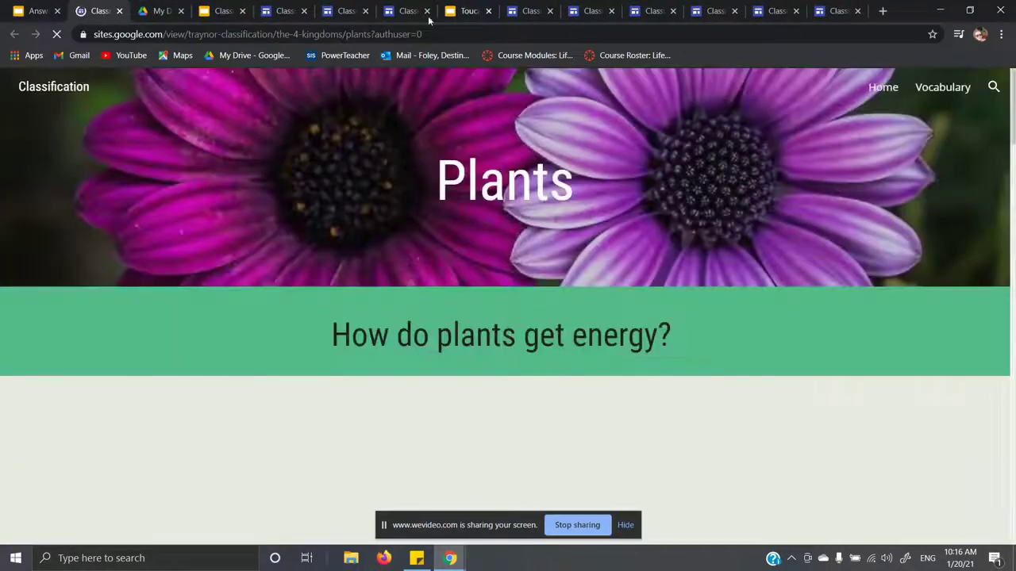
scroll(575, 389, "down", 5)
scroll(581, 379, "down", 4)
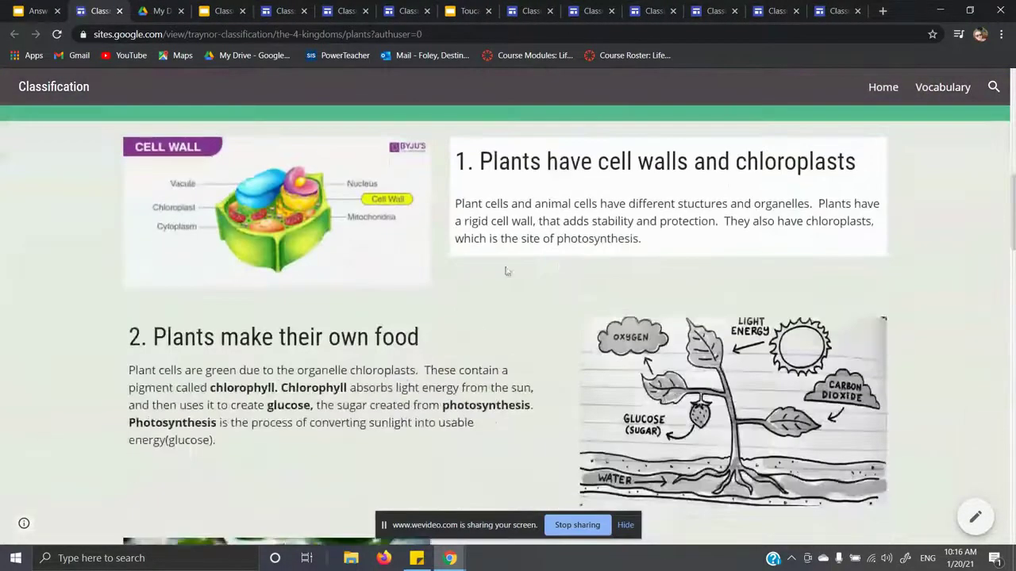
scroll(508, 318, "down", 2)
scroll(524, 486, "up", 2)
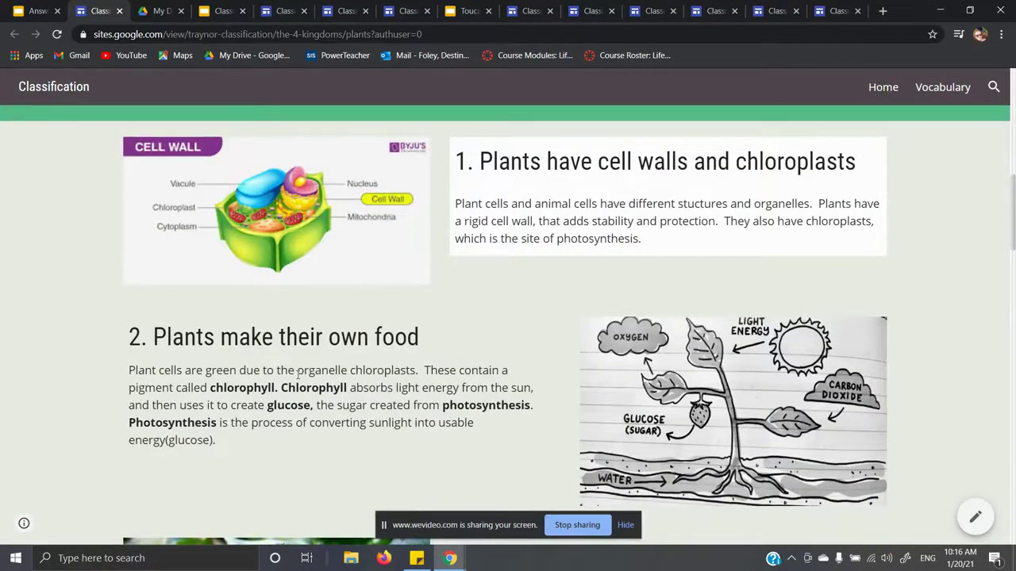
scroll(323, 332, "down", 5)
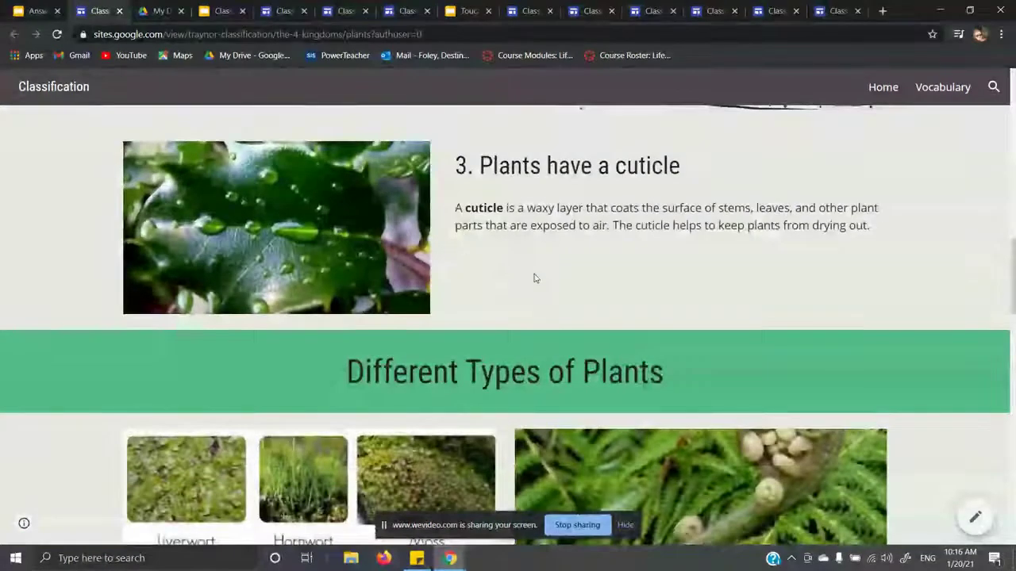
scroll(535, 274, "up", 1)
scroll(535, 269, "up", 4)
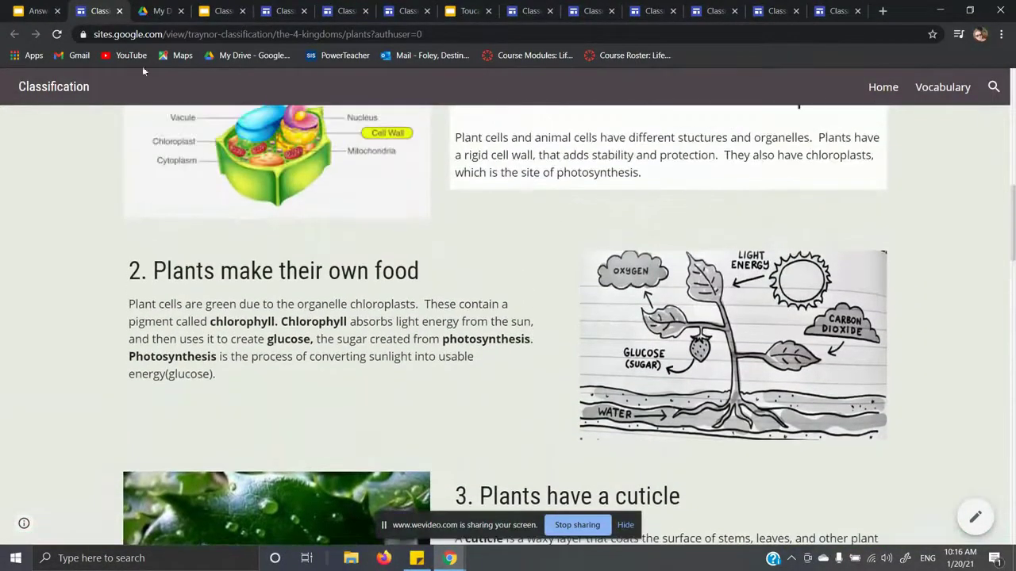
left_click(17, 9)
Review the cell walls, make-their-own-food and cuticle answers, then move to slide 12, Types of Plants
left_click(435, 298)
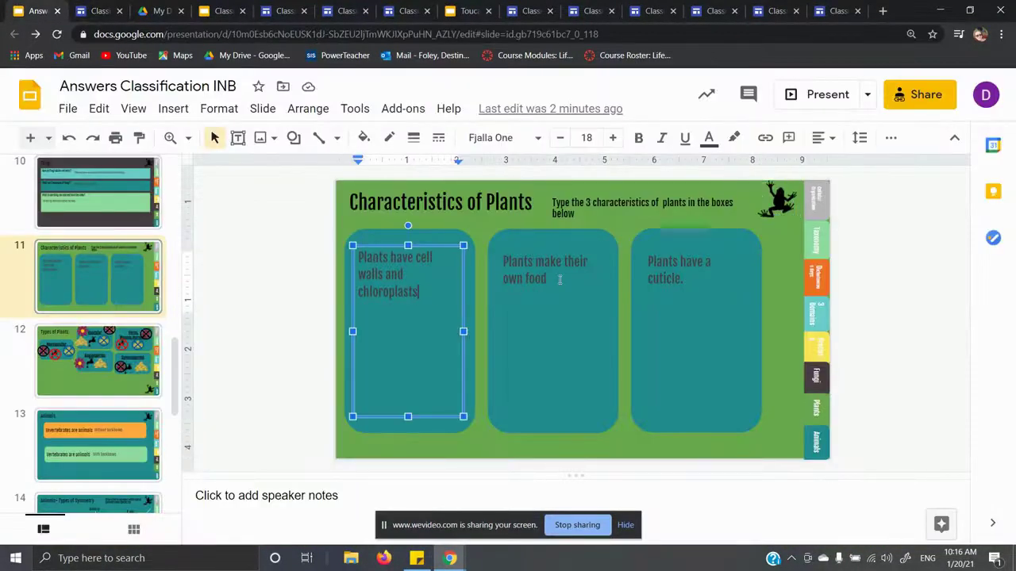
left_click(551, 279)
left_click(690, 280)
left_click(402, 281)
left_click(537, 277)
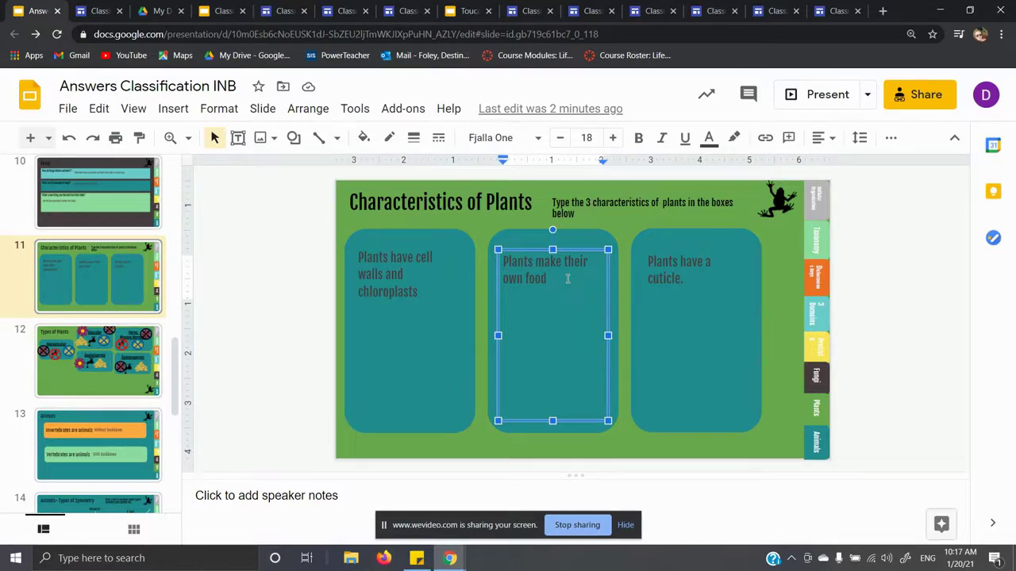
left_click(682, 278)
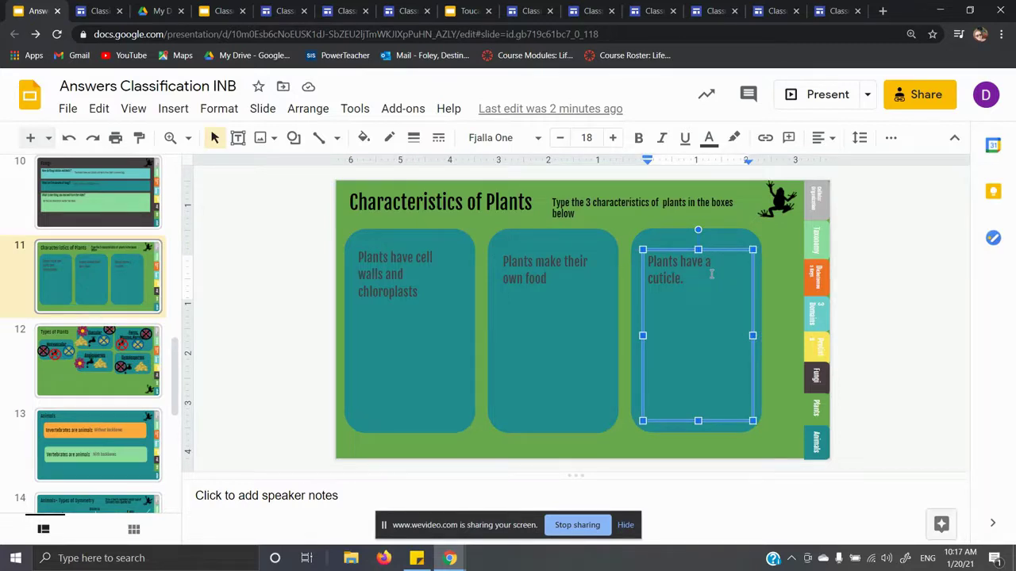
left_click(126, 360)
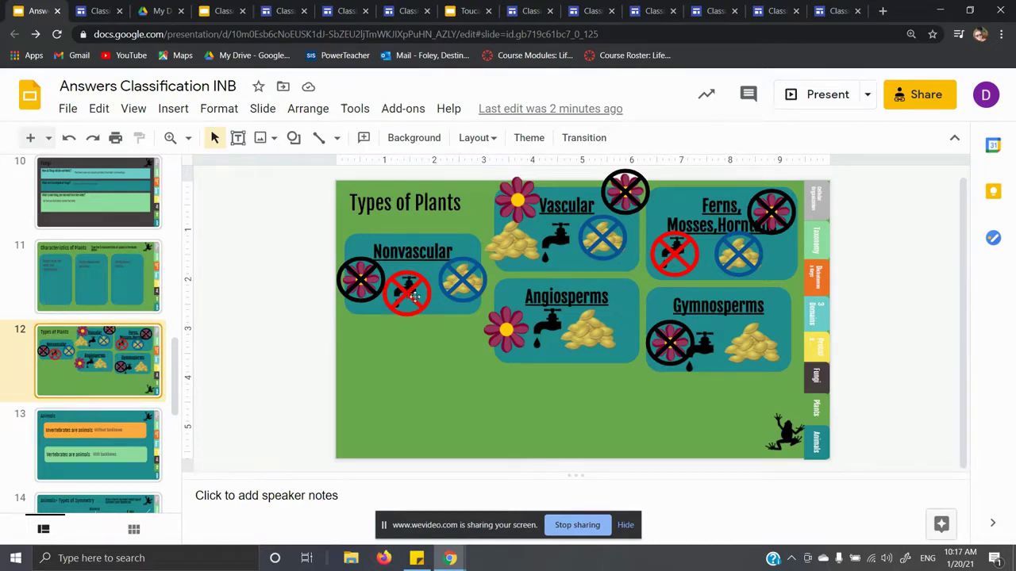
Nudge the red-crossed Nonvascular faucet up and adjust its red cross
left_click_drag(413, 296, 414, 289)
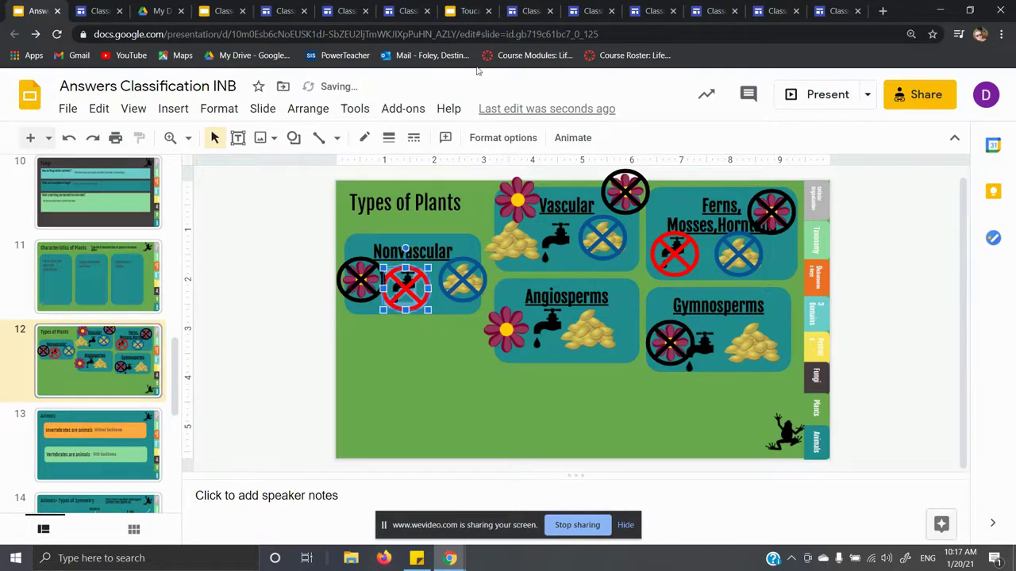
left_click(470, 287)
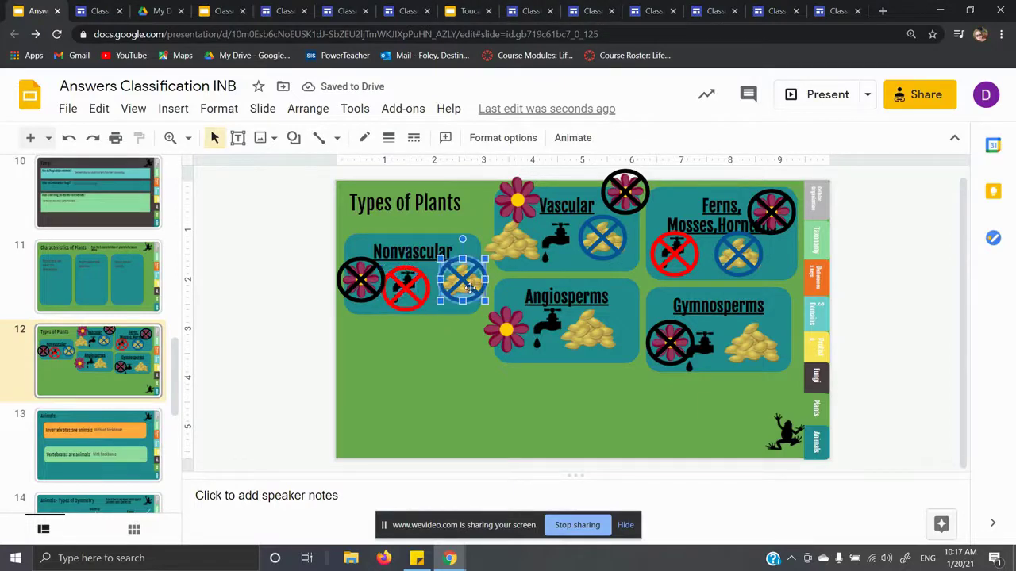
left_click(361, 280)
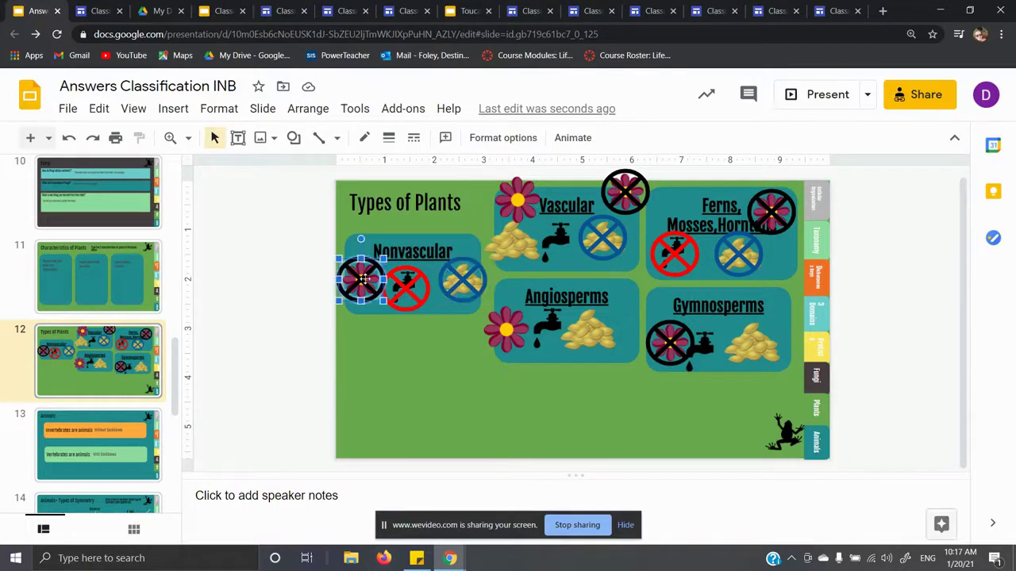
left_click(411, 295)
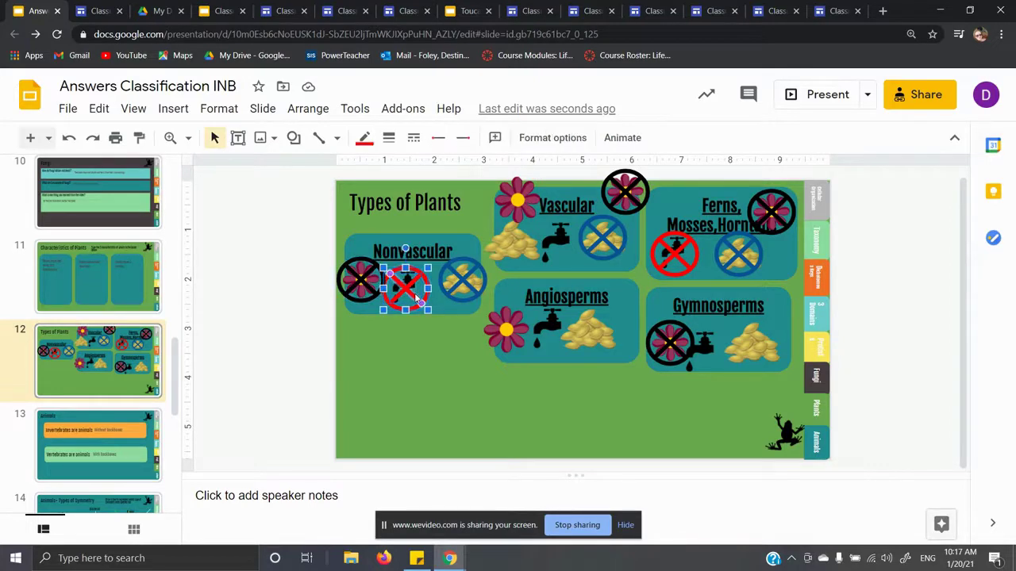
left_click_drag(422, 302, 428, 304)
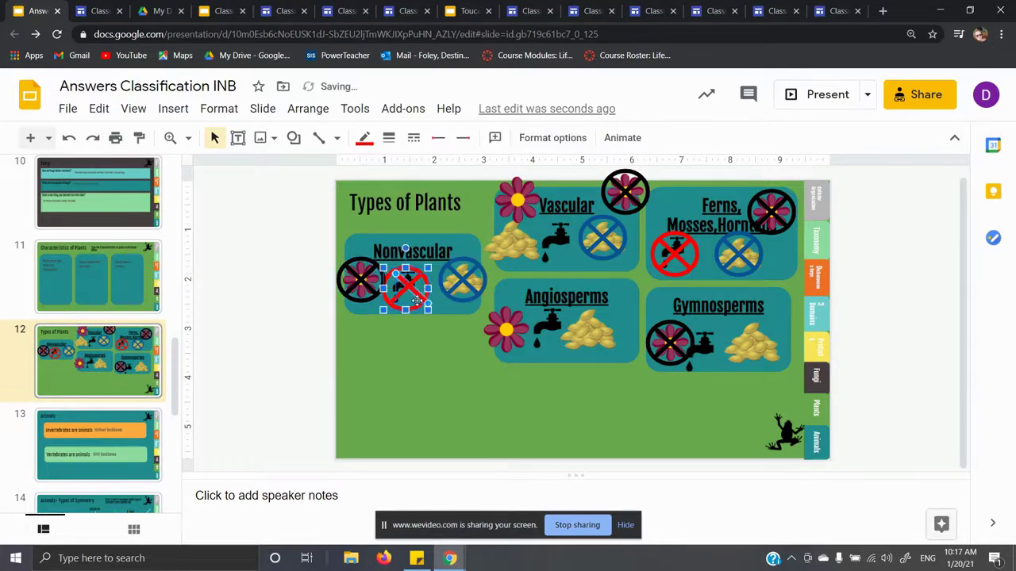
left_click(529, 392)
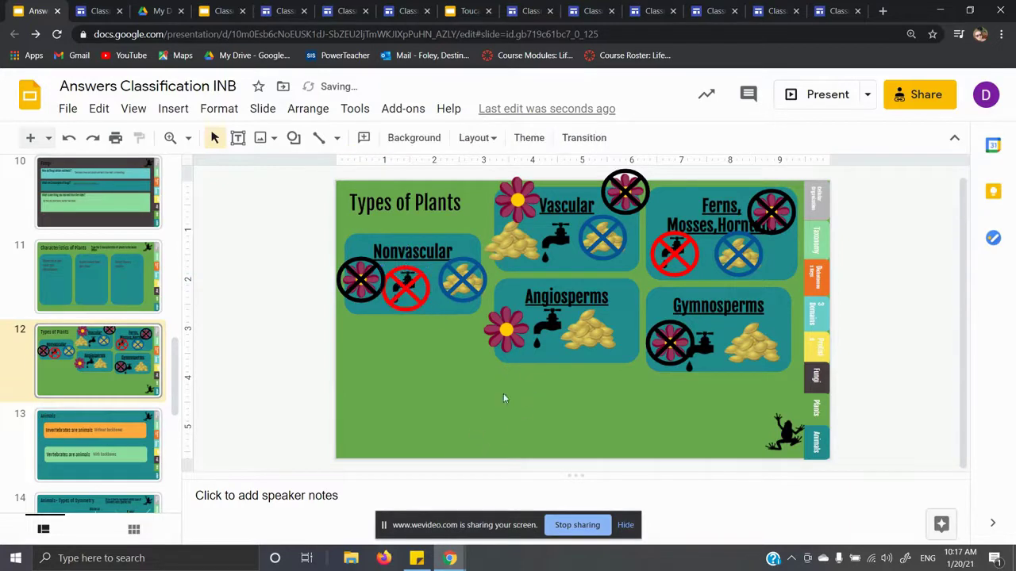
Check the coins, crossed circles and flower icons beside Vascular
left_click(529, 247)
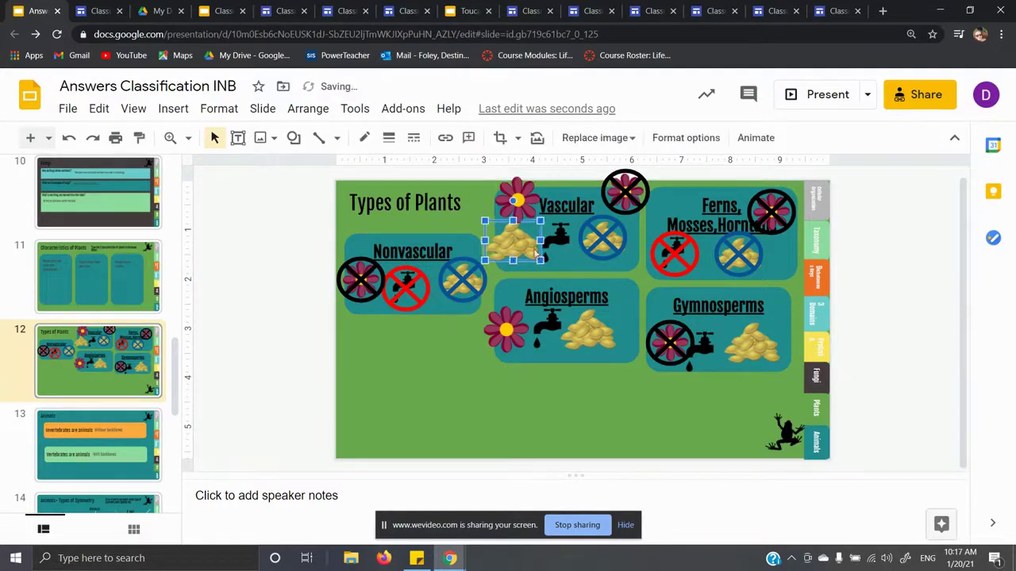
left_click(617, 219)
left_click(623, 199)
left_click(544, 198)
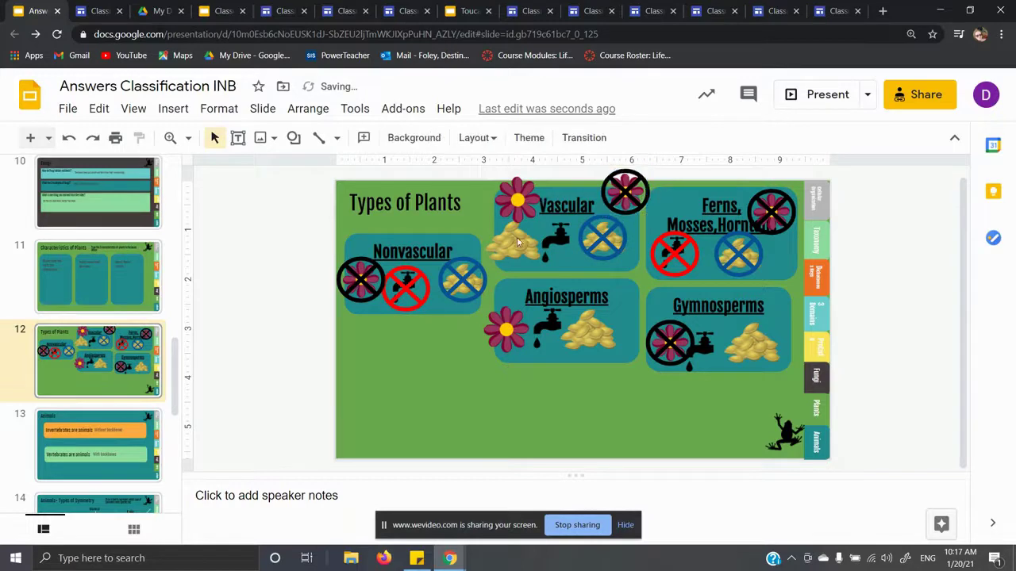
left_click(527, 239)
left_click(524, 203)
Inspect the Vascular faucet together with its blue-crossed circle, coins and flower
left_click(562, 252)
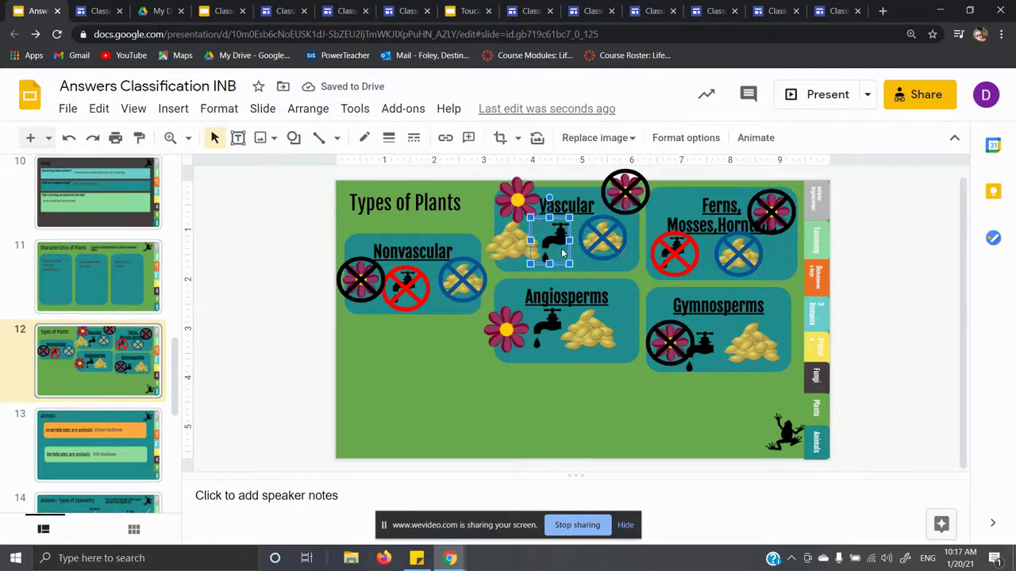
left_click(606, 243, "shift")
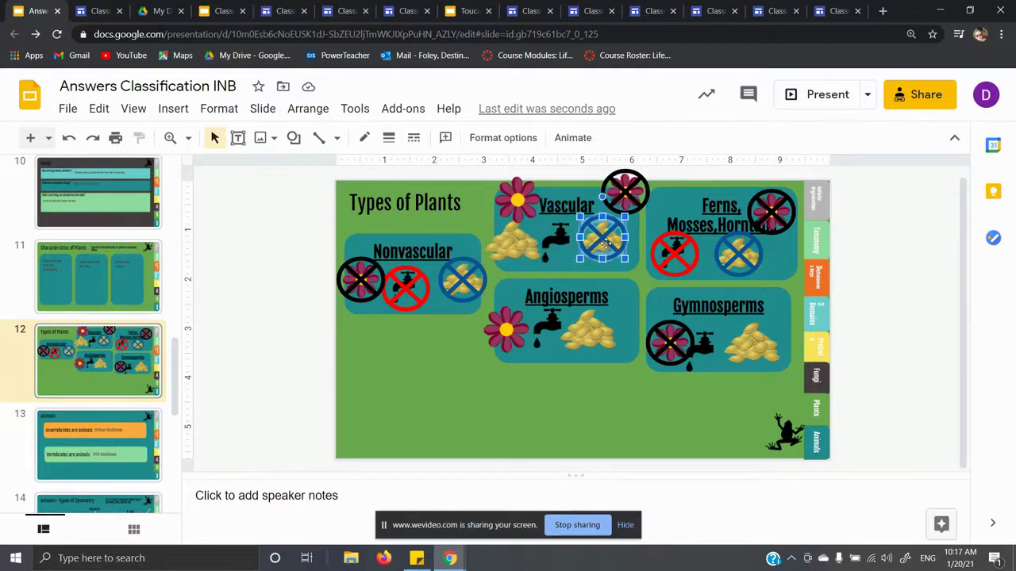
left_click(517, 242)
left_click(619, 251)
left_click(624, 193)
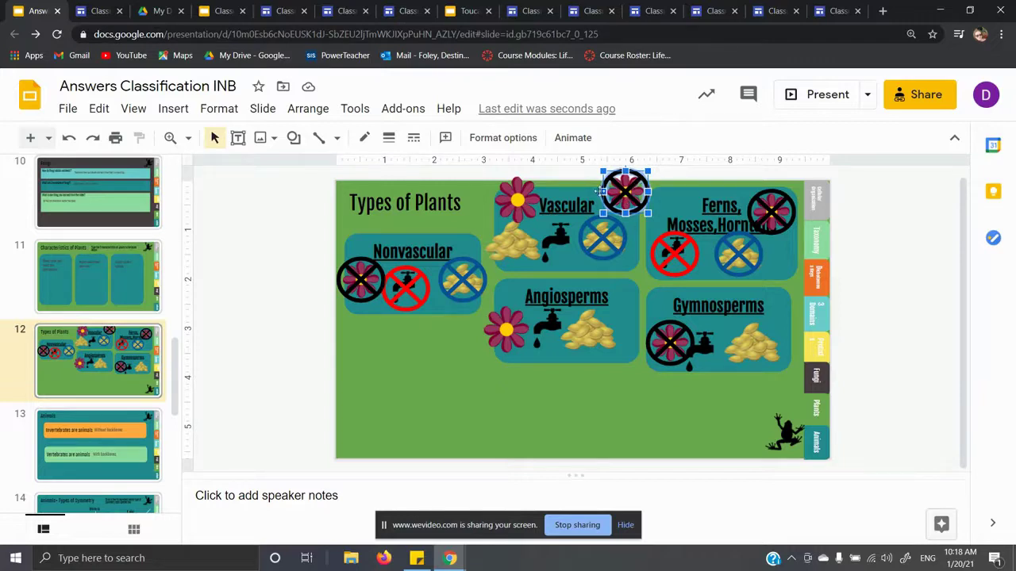
left_click(524, 201)
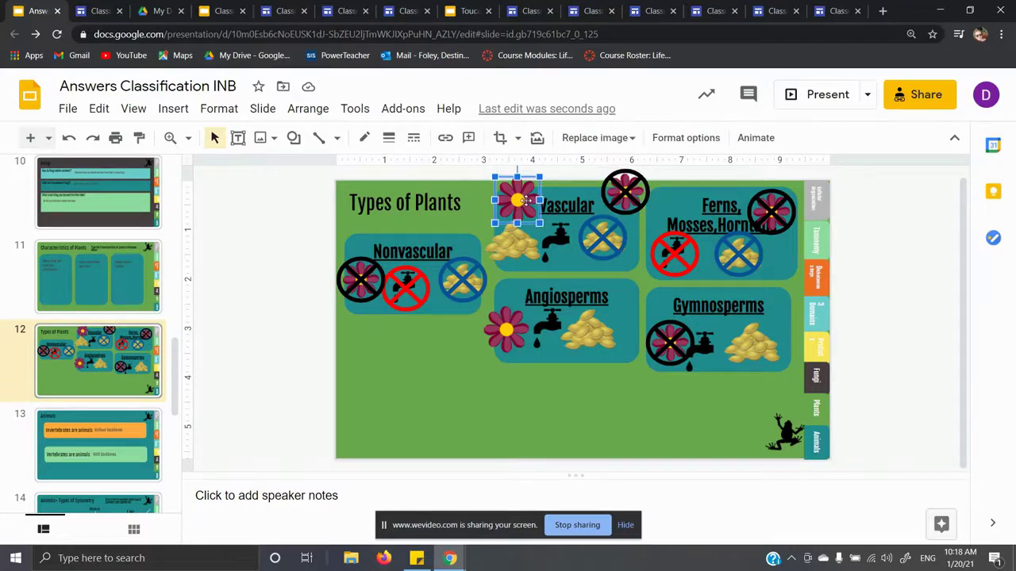
left_click(706, 220)
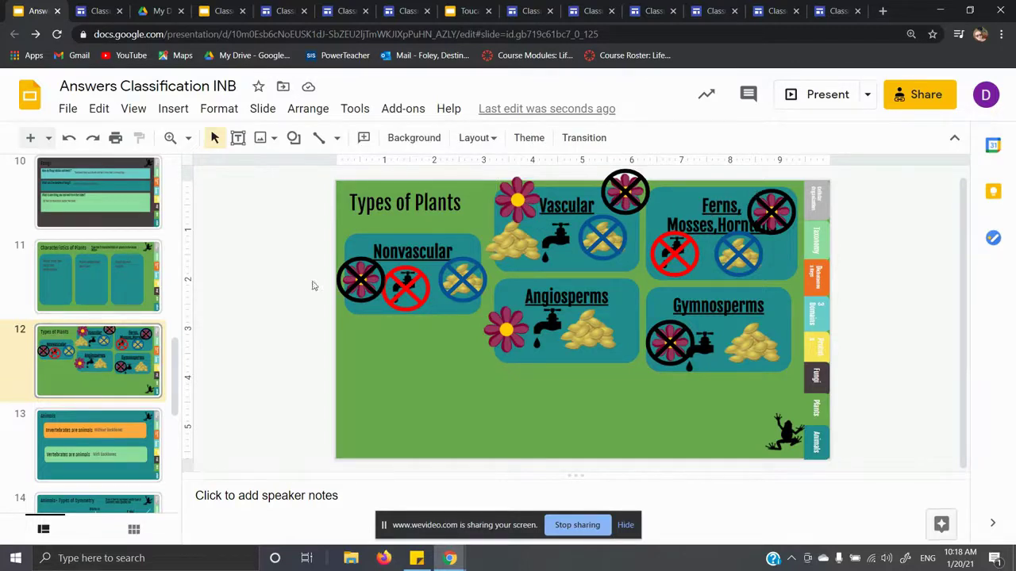
Check the crossed-out circle, faucet, seeds and flower in the Ferns box
left_click(783, 224)
left_click(679, 255)
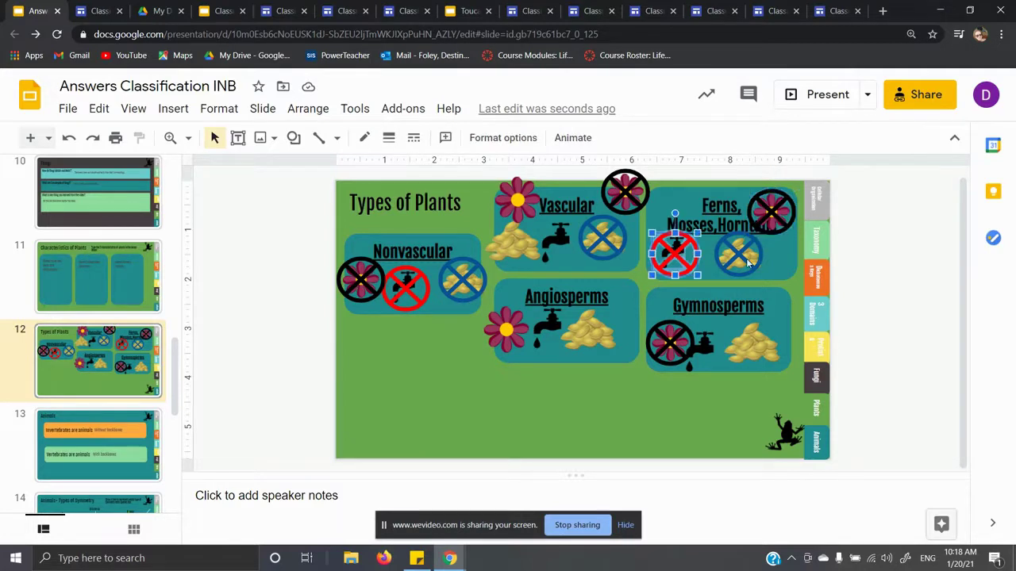
left_click(748, 265)
left_click(778, 229)
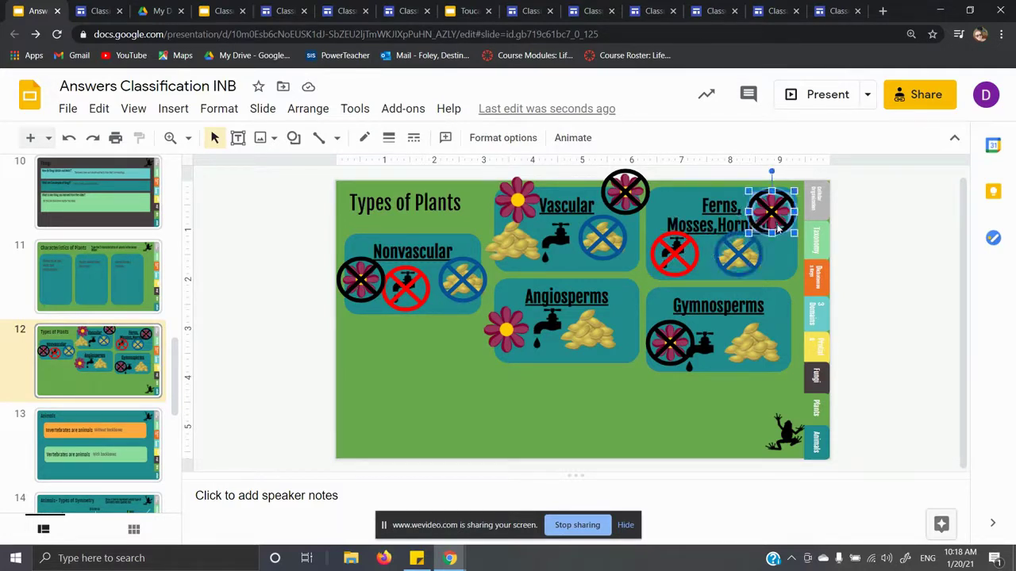
Nudge the Gymnosperms faucet slightly right beside the seed pile
left_click(756, 343)
left_click(714, 355)
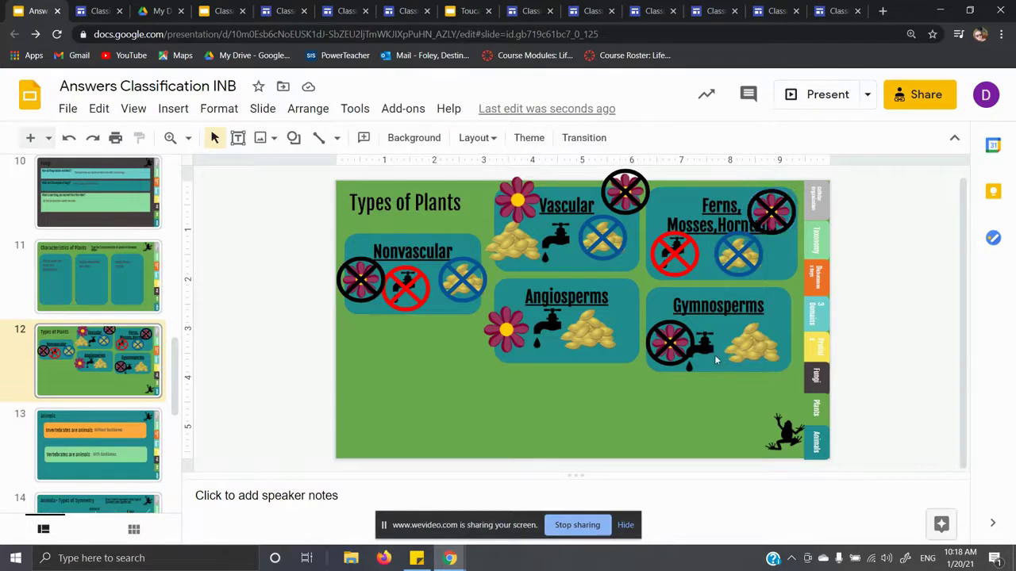
left_click(709, 352)
left_click_drag(692, 355, 703, 356)
double_click(750, 343)
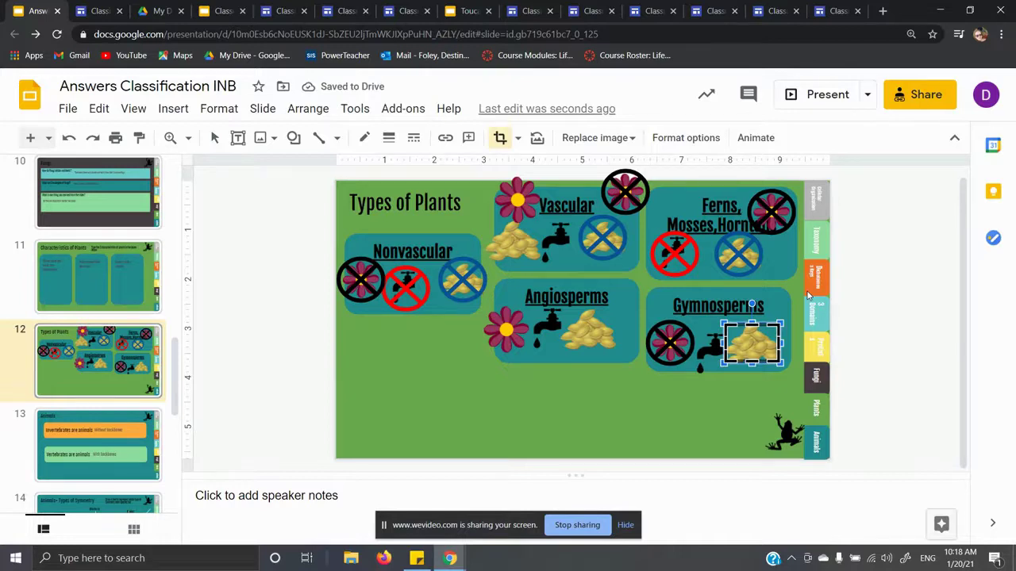
left_click(690, 398)
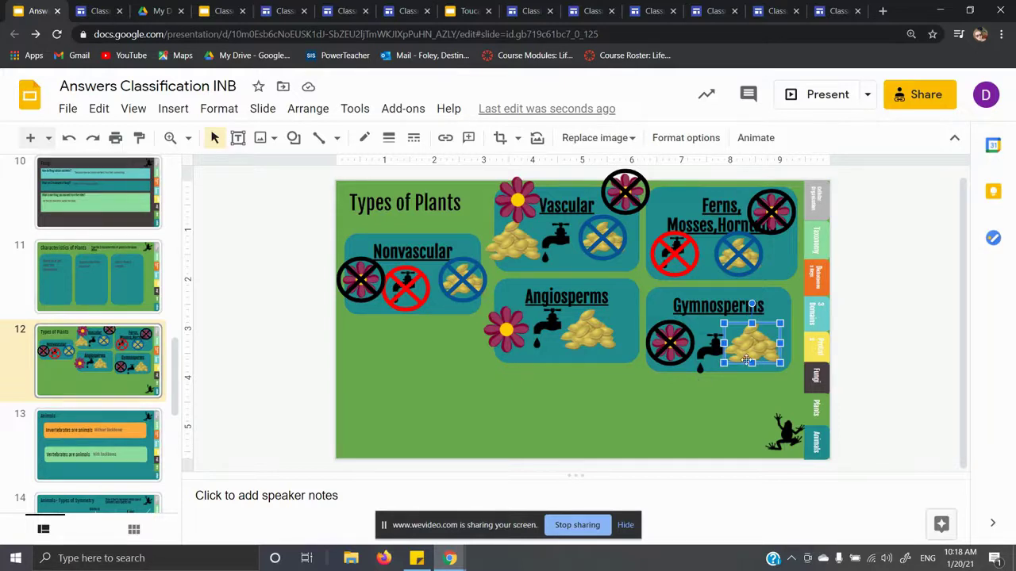
left_click(670, 346)
left_click(712, 347)
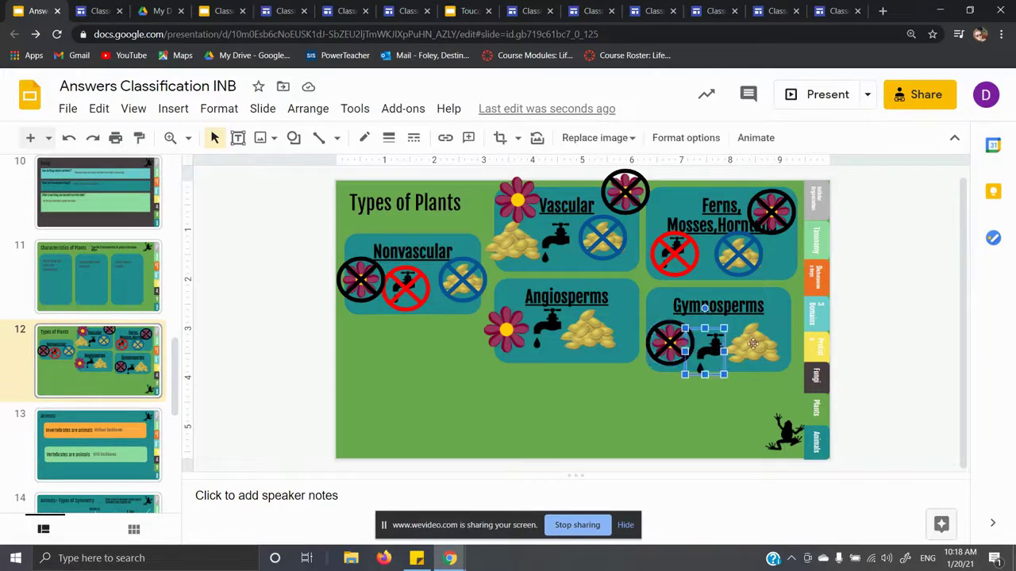
left_click(744, 355)
left_click(712, 347)
left_click(744, 355)
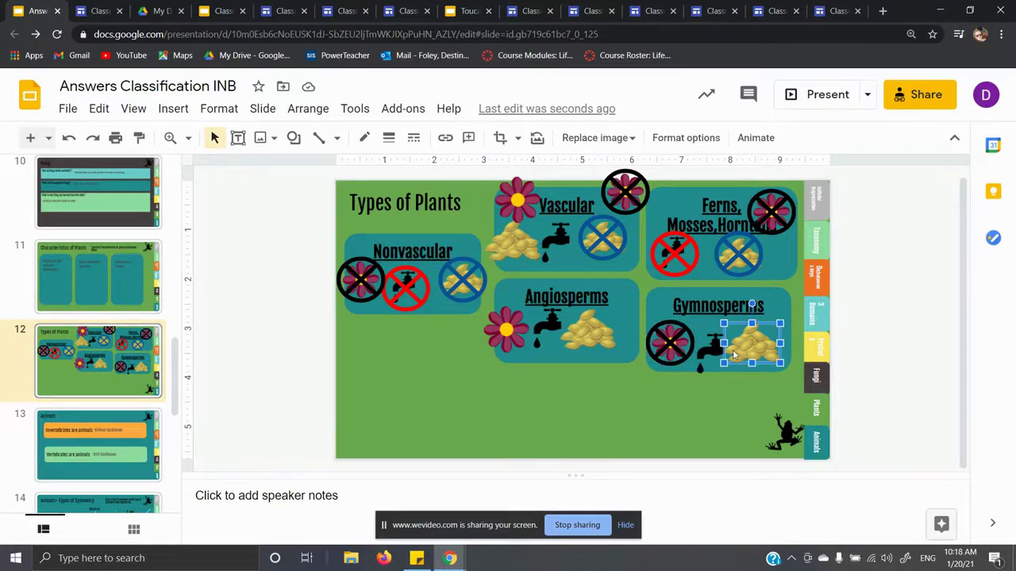
left_click(601, 341)
left_click(544, 339)
left_click(512, 333)
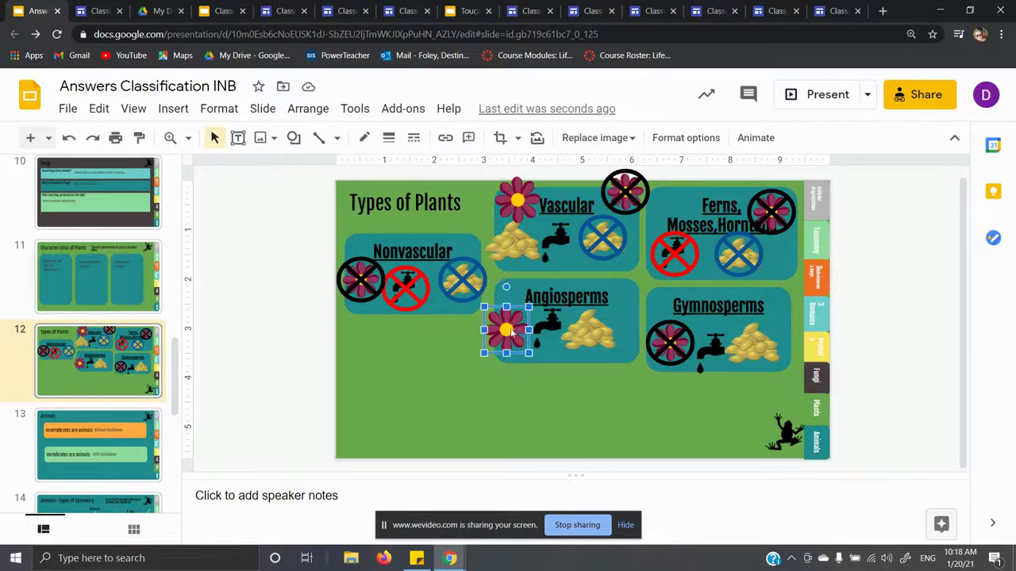
left_click(558, 327)
left_click(602, 343)
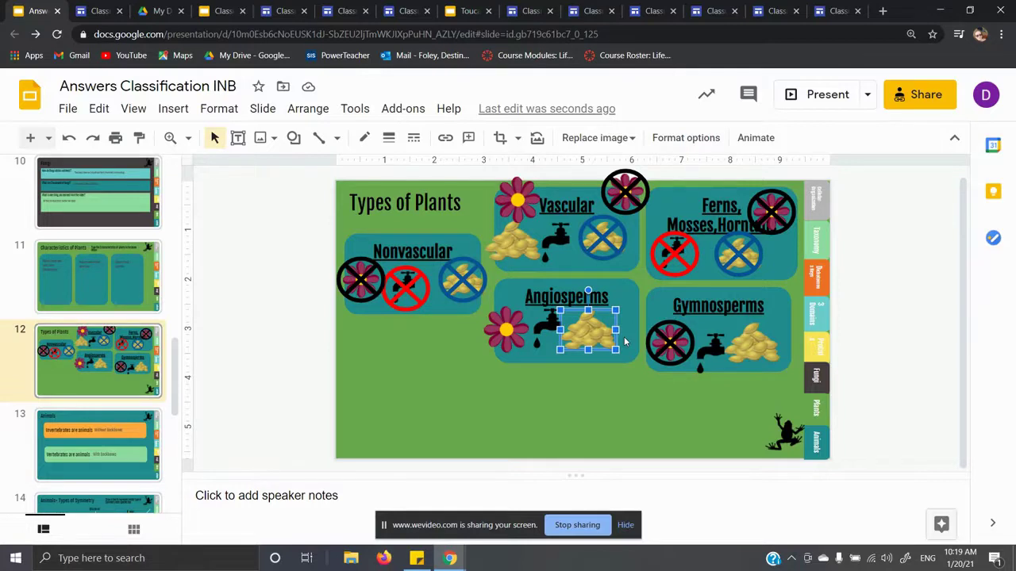
left_click(643, 313)
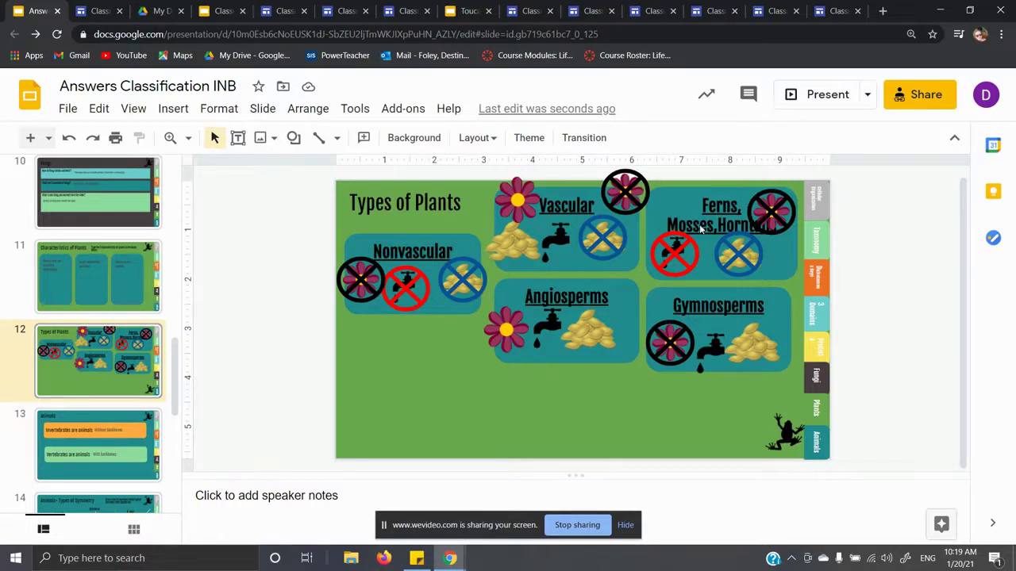
Move the crossed-out flower at the Ferns box corner up and to the right
left_click(753, 230)
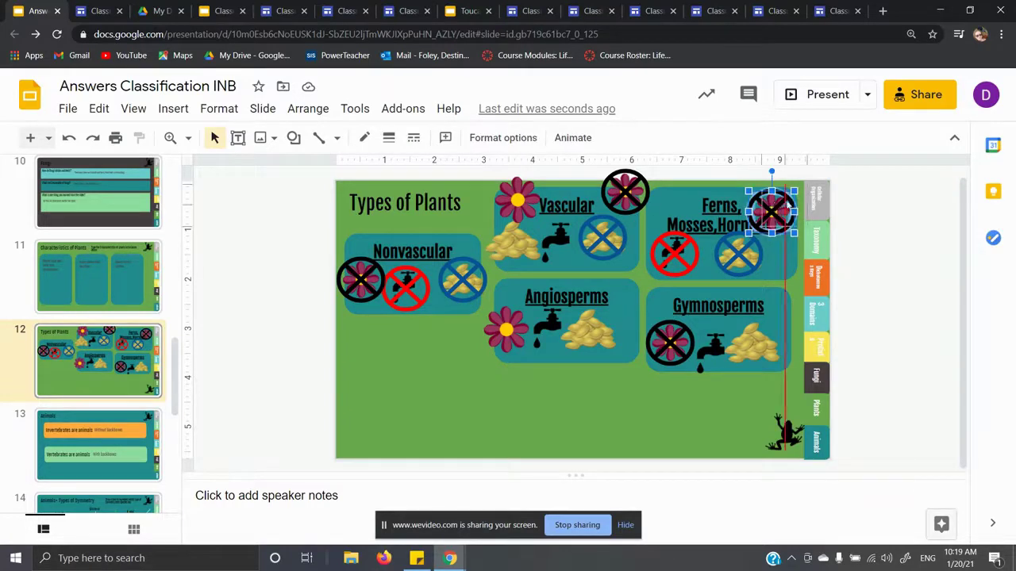
left_click_drag(759, 230, 802, 201)
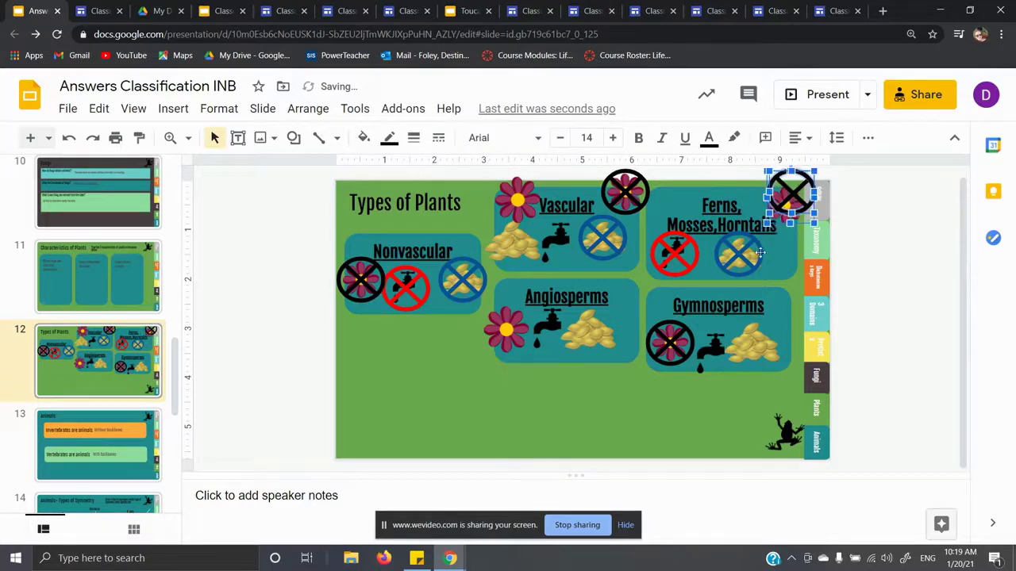
left_click(756, 255)
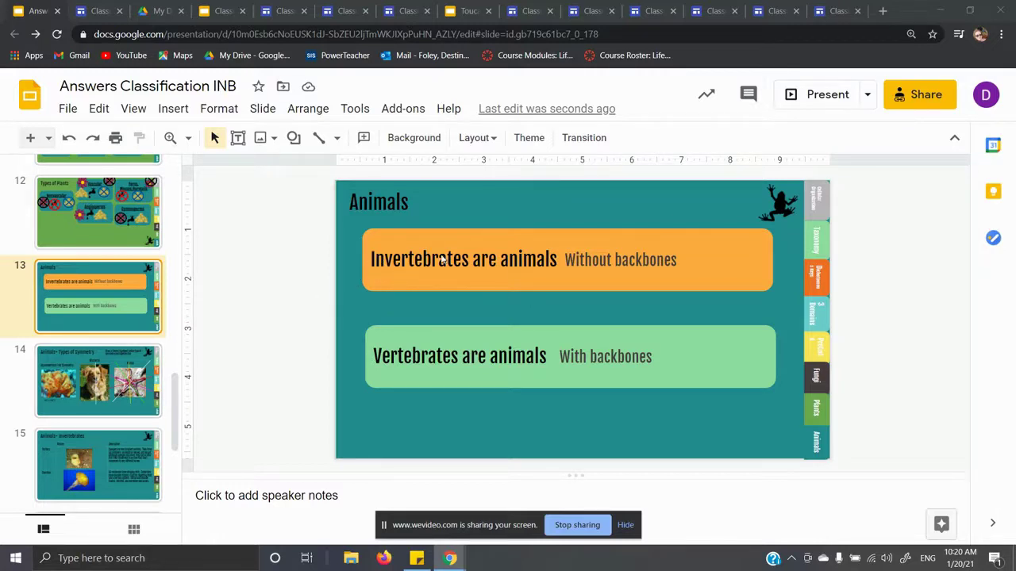
Review the Without backbones and With backbones answers on the Animals slide
left_click(594, 260)
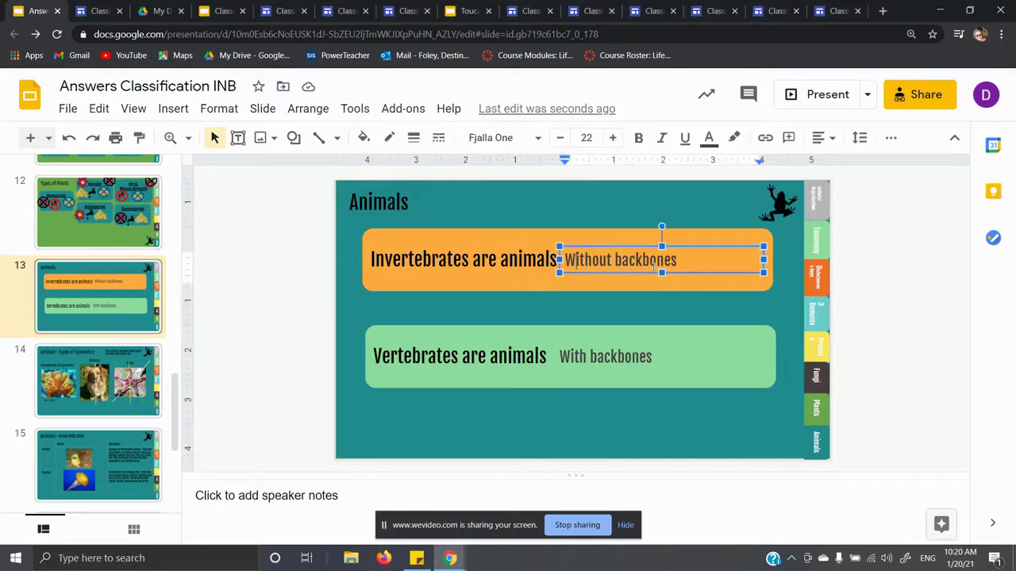
left_click(434, 362)
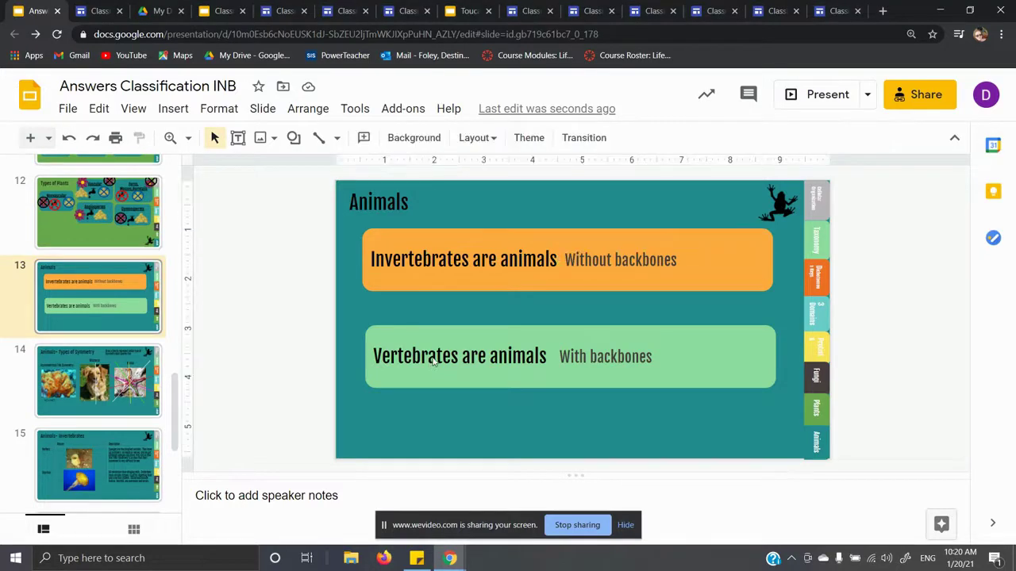
left_click(581, 358)
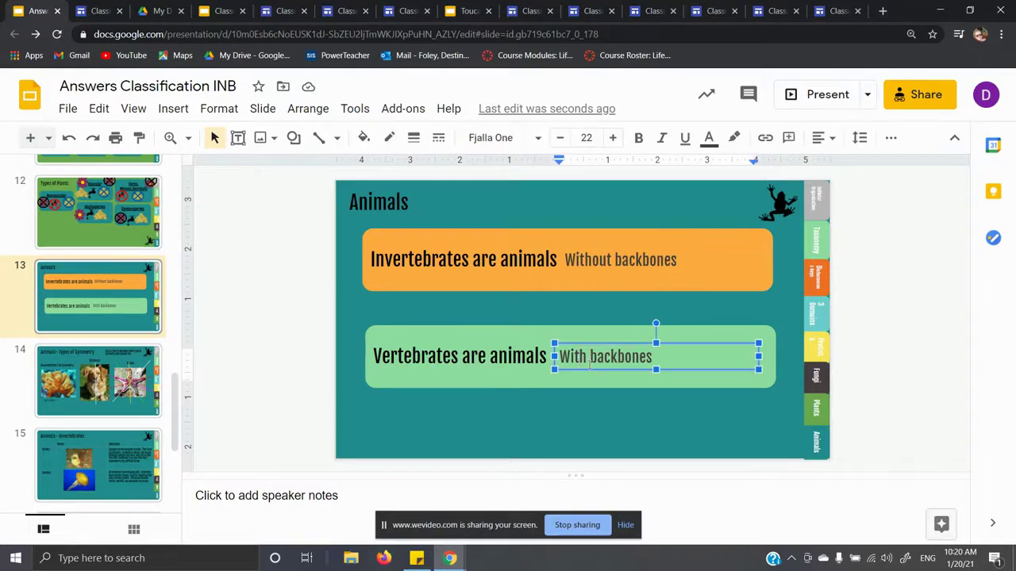
left_click(445, 260)
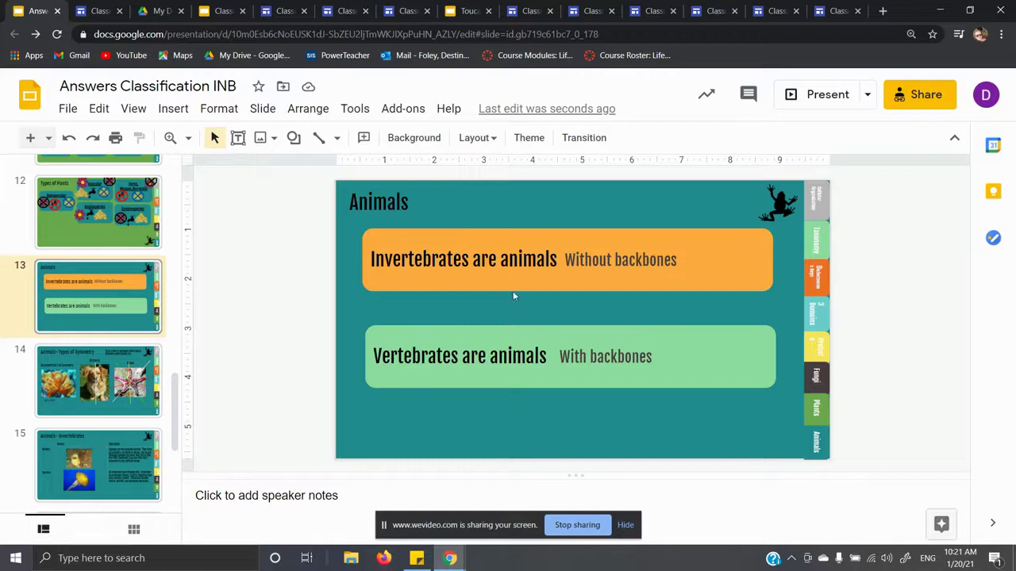
Go to slide 14, Animals- Types of Symmetry, and follow the frog picture's class website link
scroll(89, 341, "down", 1)
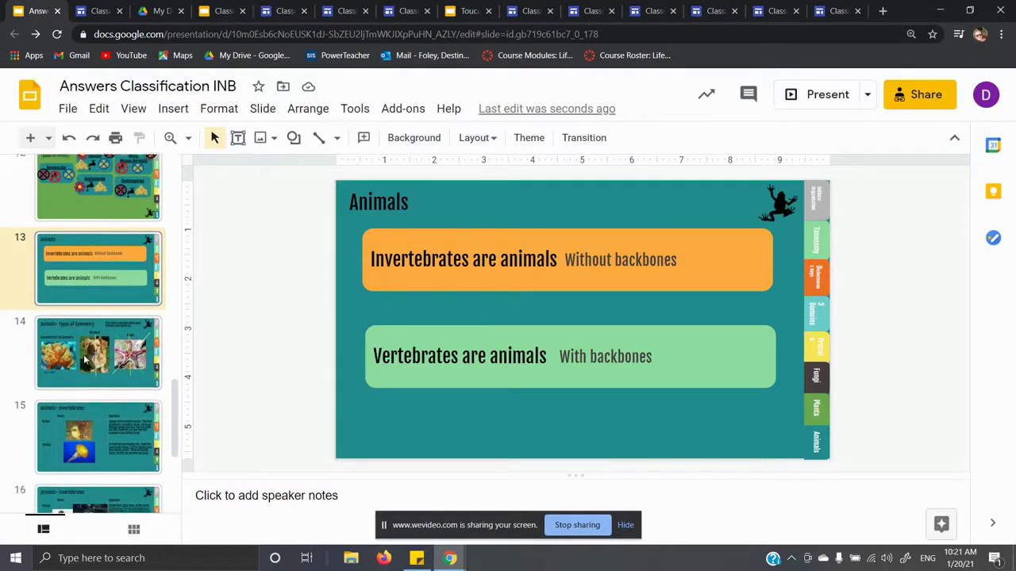
left_click(117, 329)
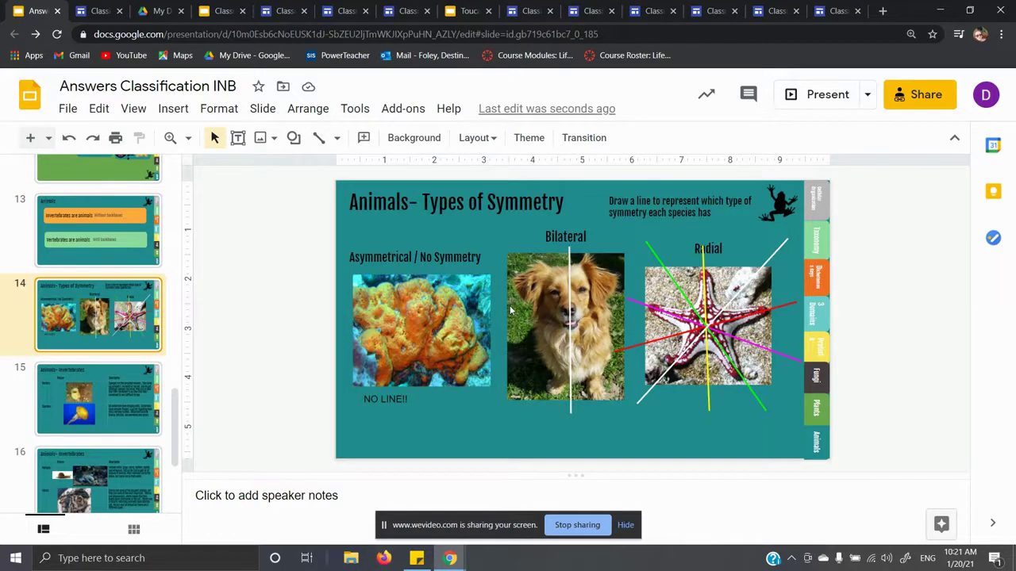
left_click(789, 208)
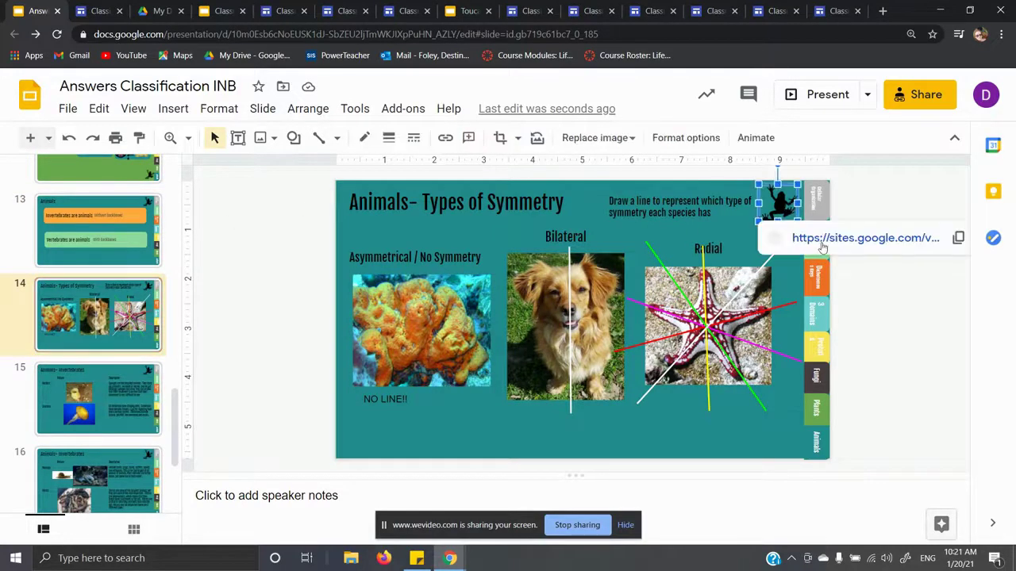
left_click(809, 240)
View the Animals page's Body Plans symmetry diagram, then return to the slide deck
scroll(555, 297, "down", 3)
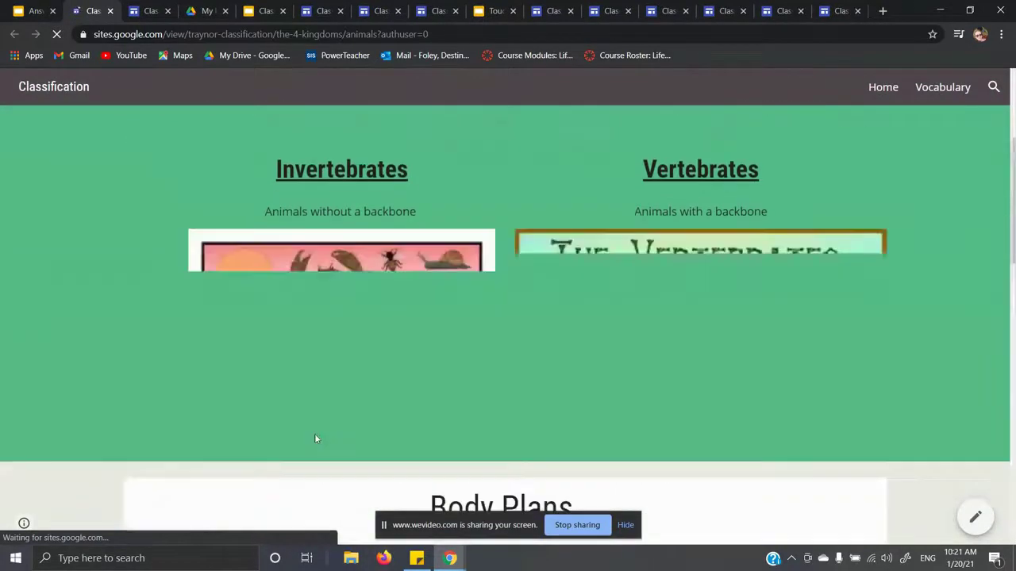
scroll(410, 408, "down", 5)
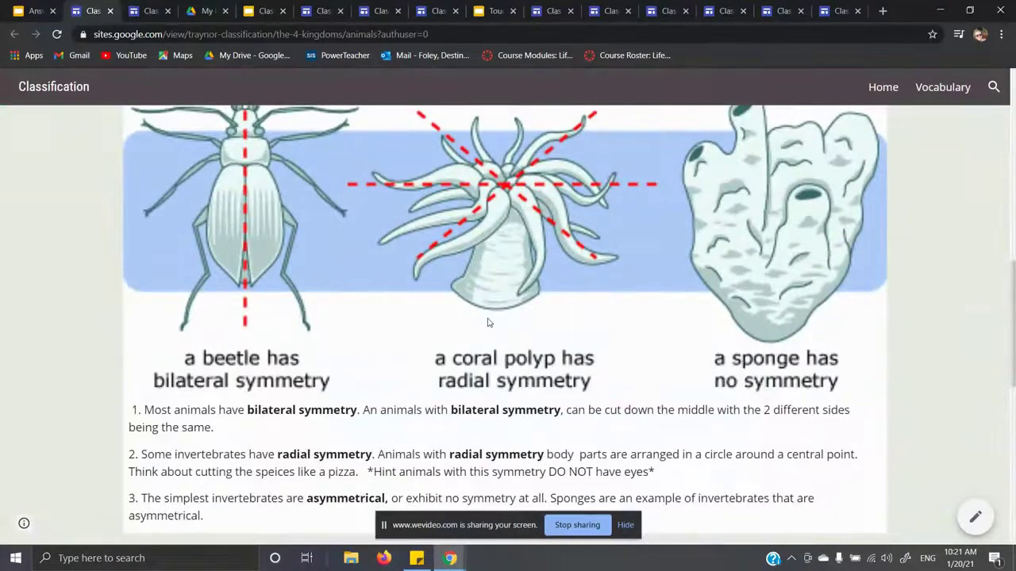
scroll(489, 322, "up", 1)
scroll(420, 423, "up", 1)
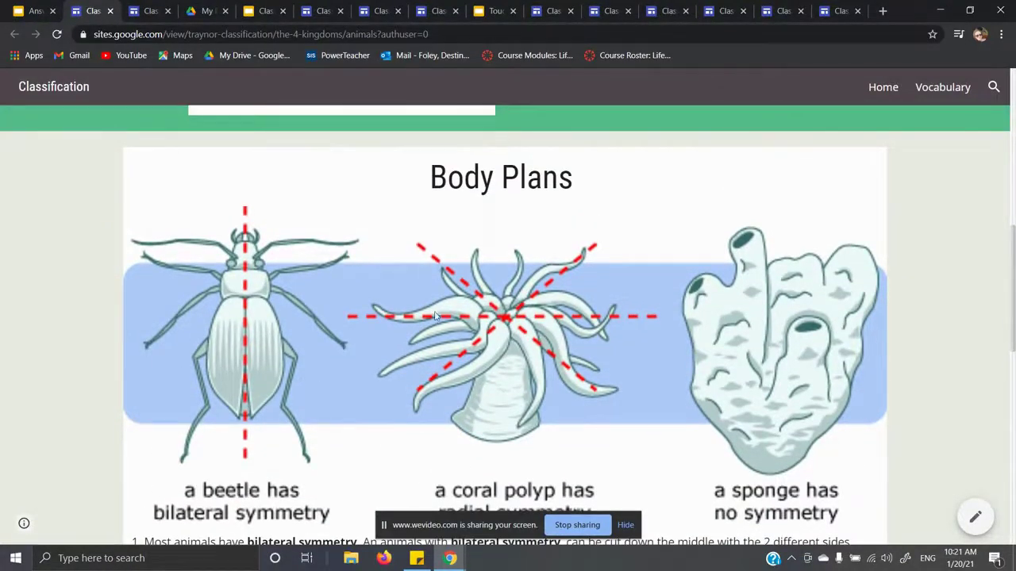
left_click(16, 14)
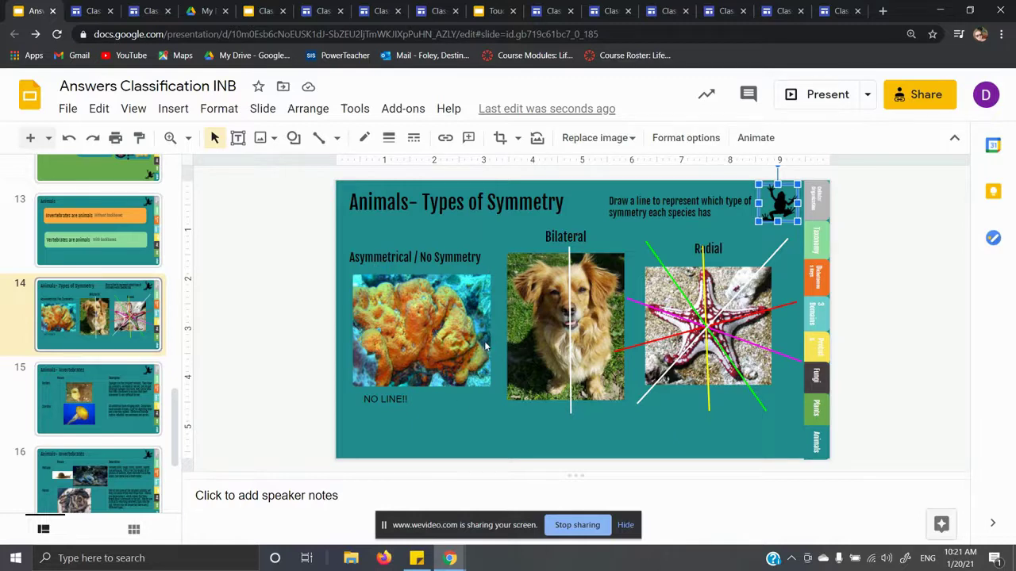
left_click(390, 402)
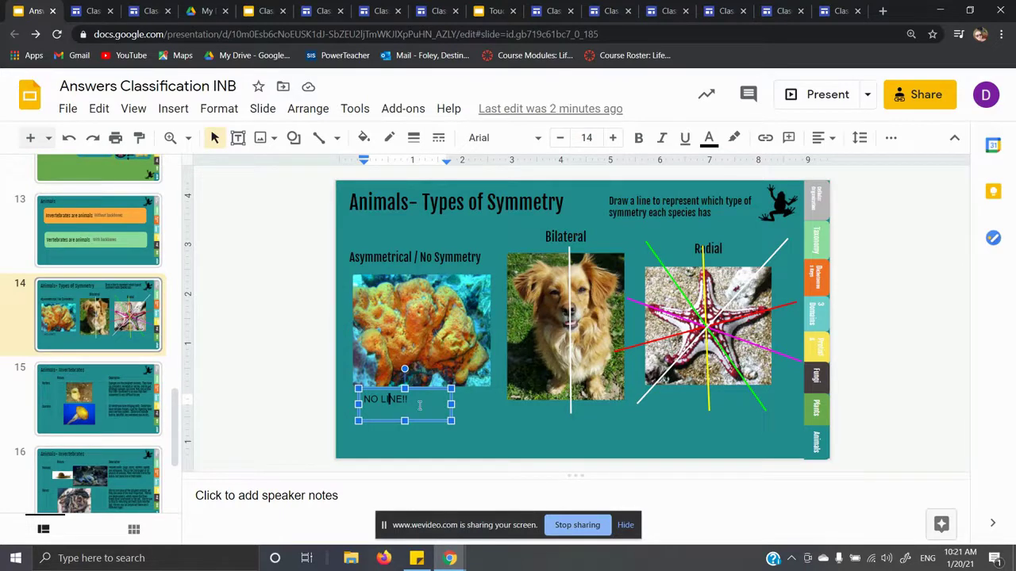
left_click(364, 242)
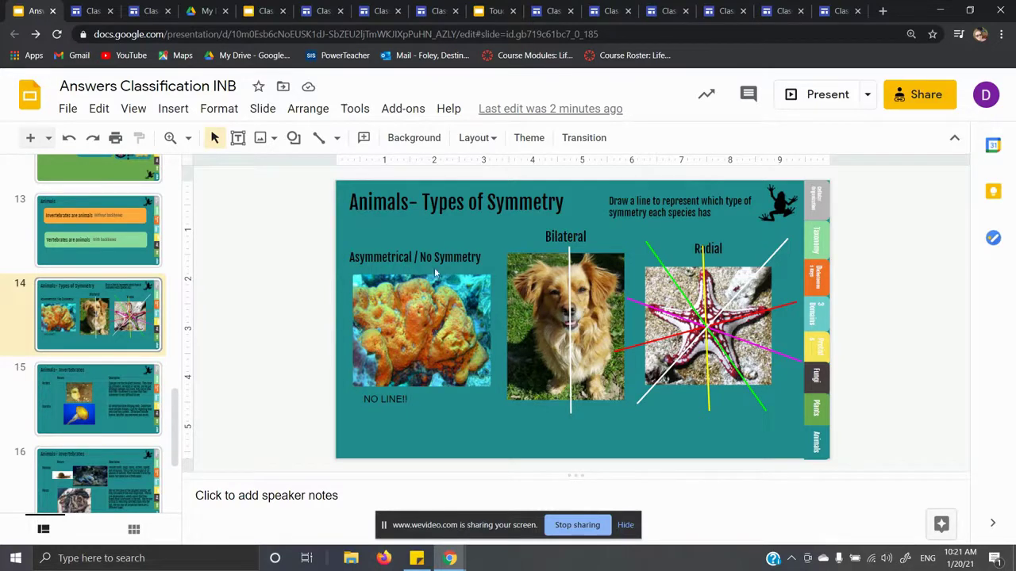
left_click(568, 284)
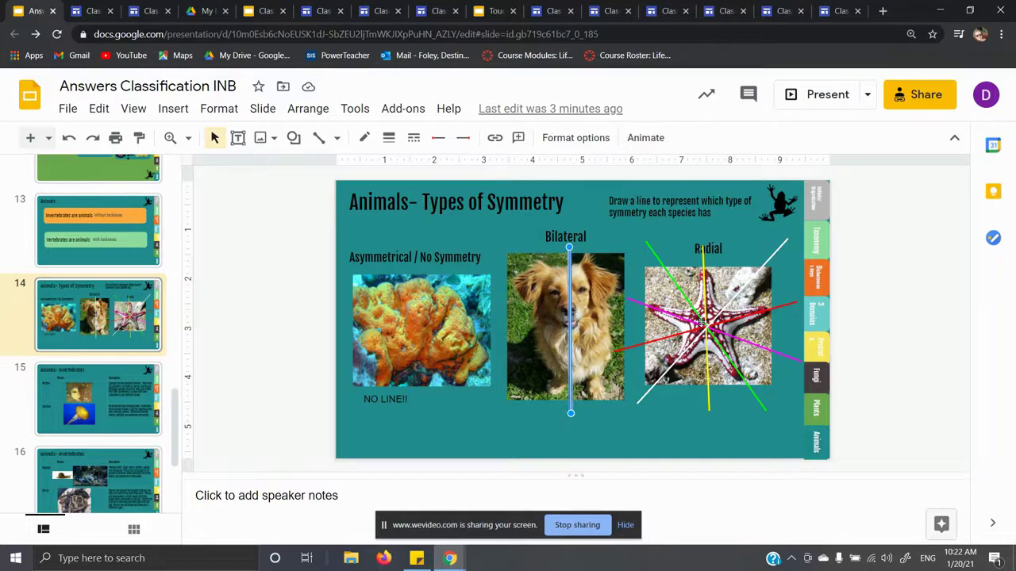
left_click(93, 10)
scroll(530, 345, "down", 3)
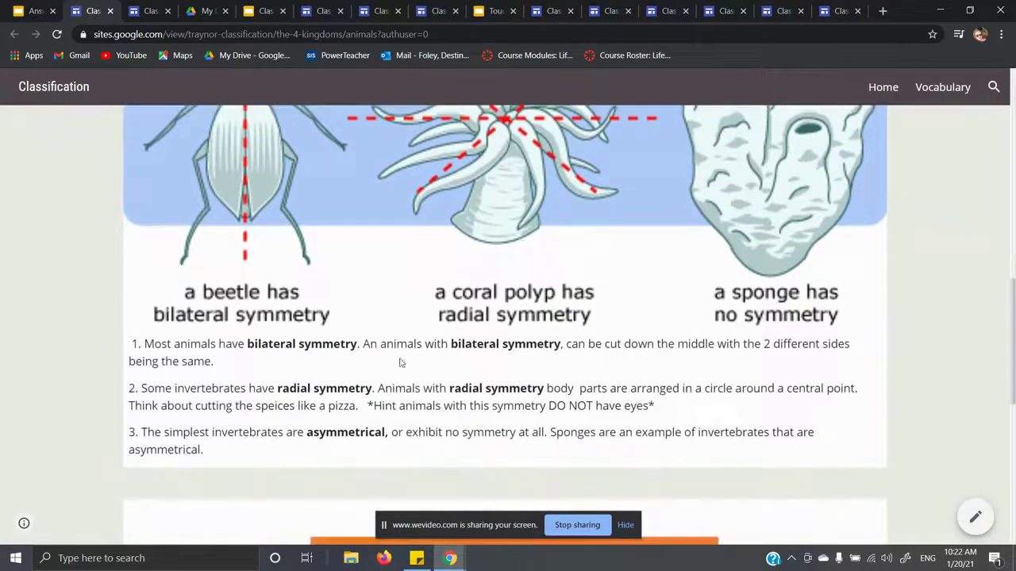
left_click_drag(410, 389, 822, 388)
left_click(824, 410)
left_click(9, 22)
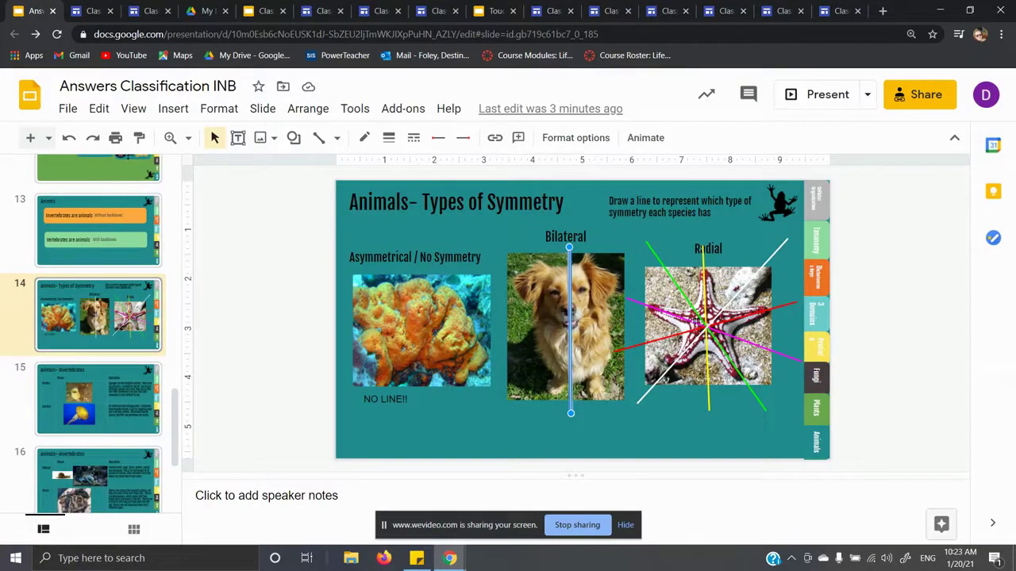
Select the diagonal symmetry line across the starfish
left_click(706, 326)
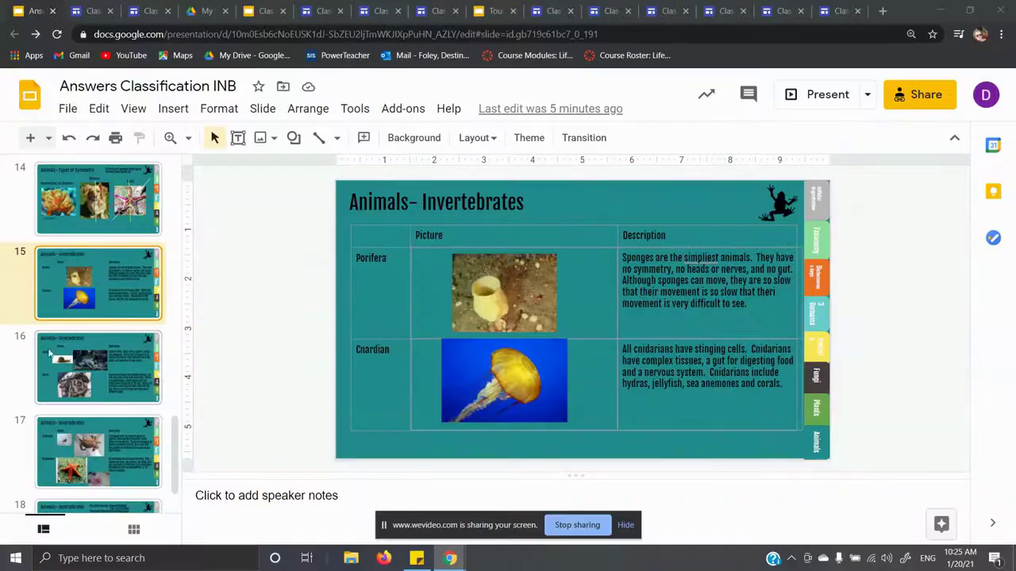
left_click(98, 371)
scroll(104, 373, "down", 1)
left_click(115, 379)
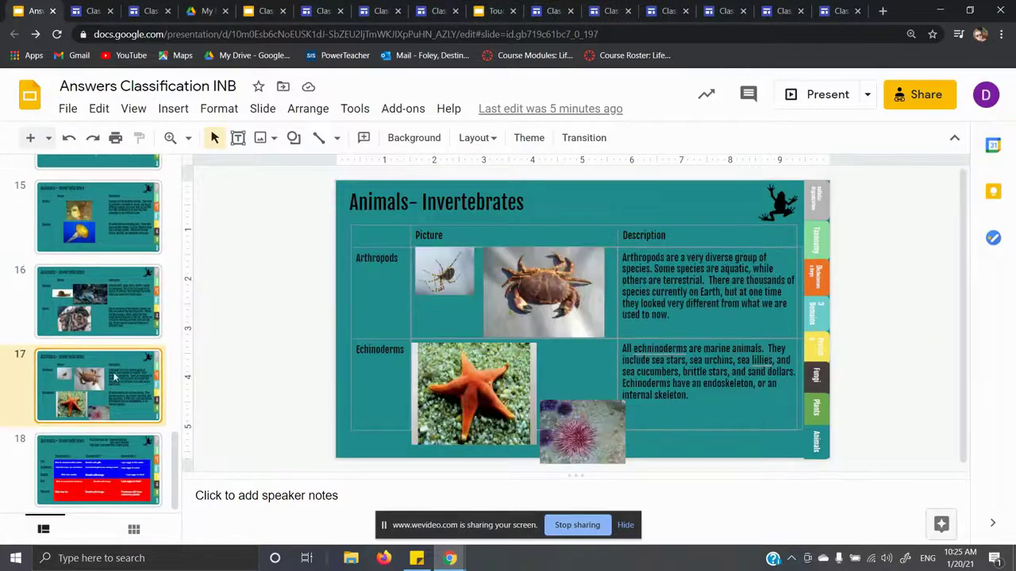
scroll(43, 408, "up", 2)
left_click(96, 368)
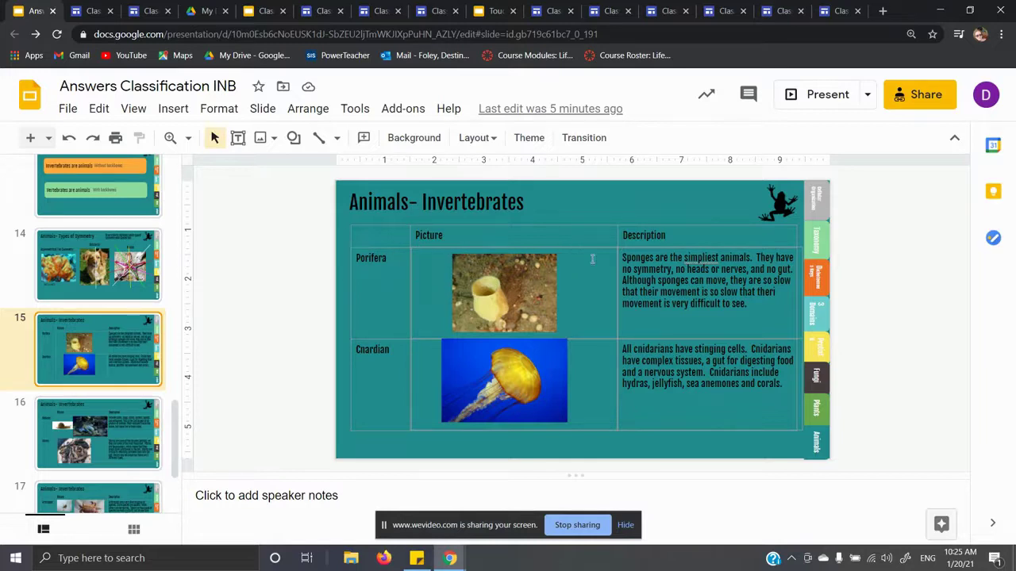
left_click(668, 268)
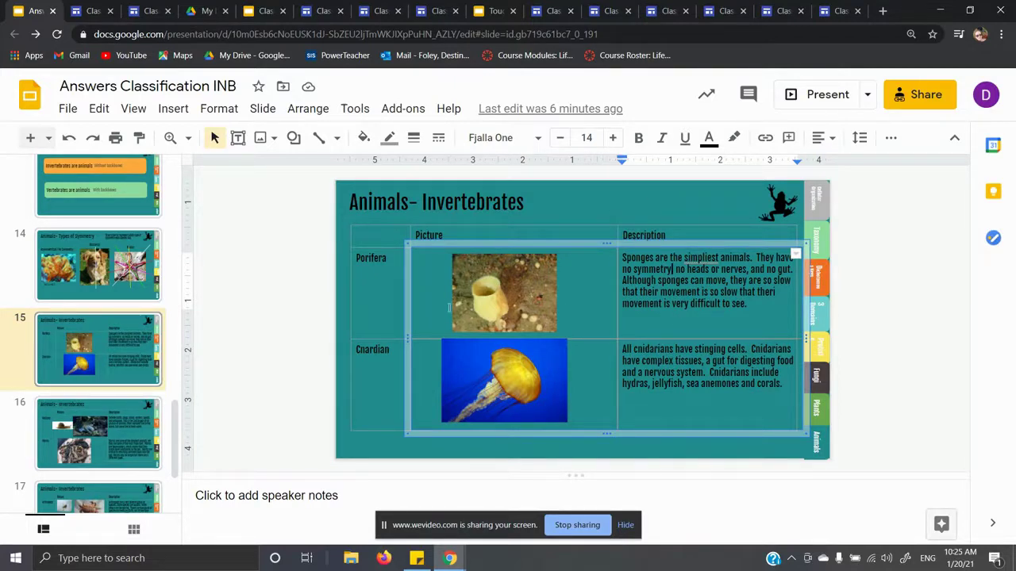
left_click(502, 289)
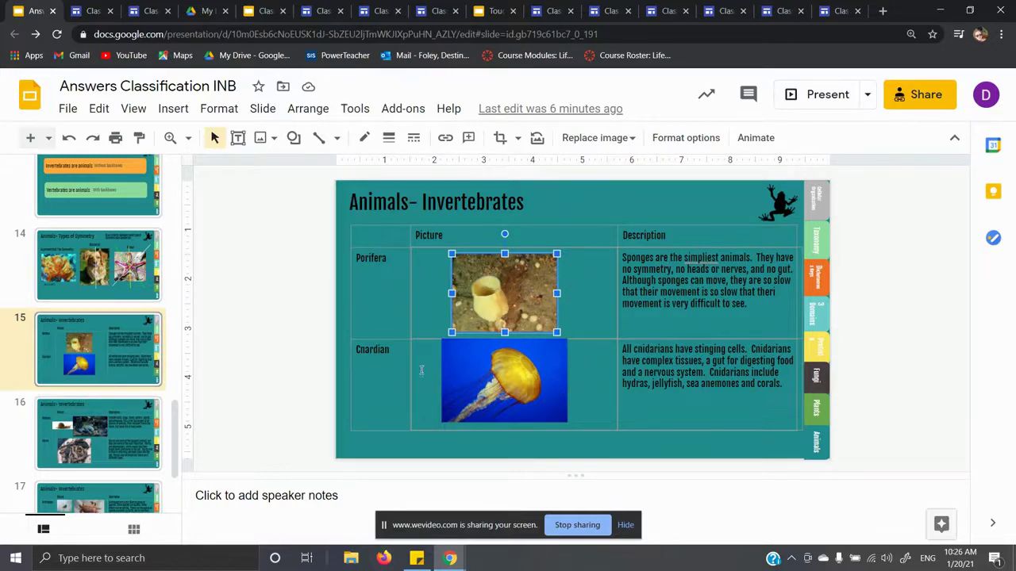
key("Escape")
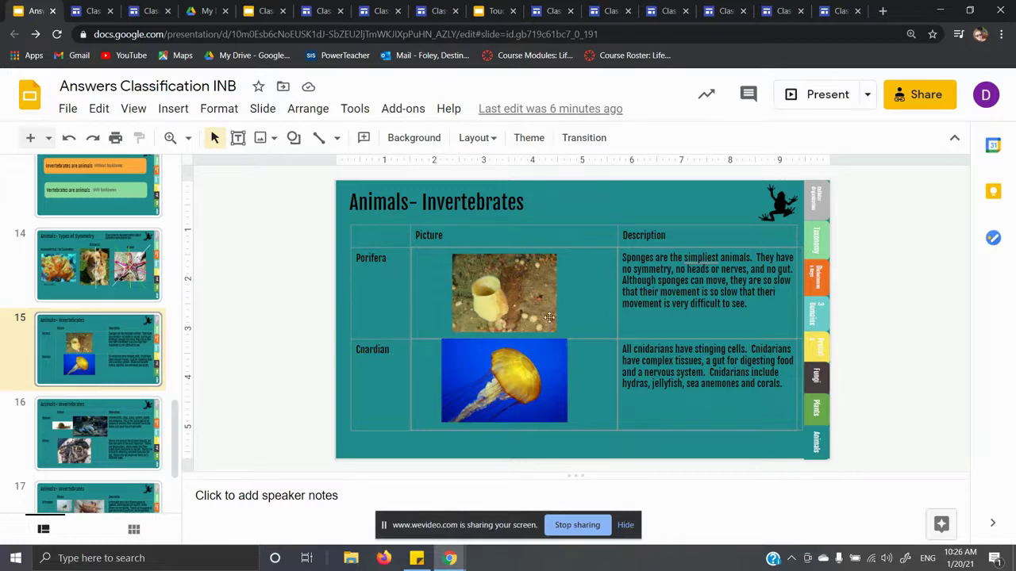
left_click(526, 384)
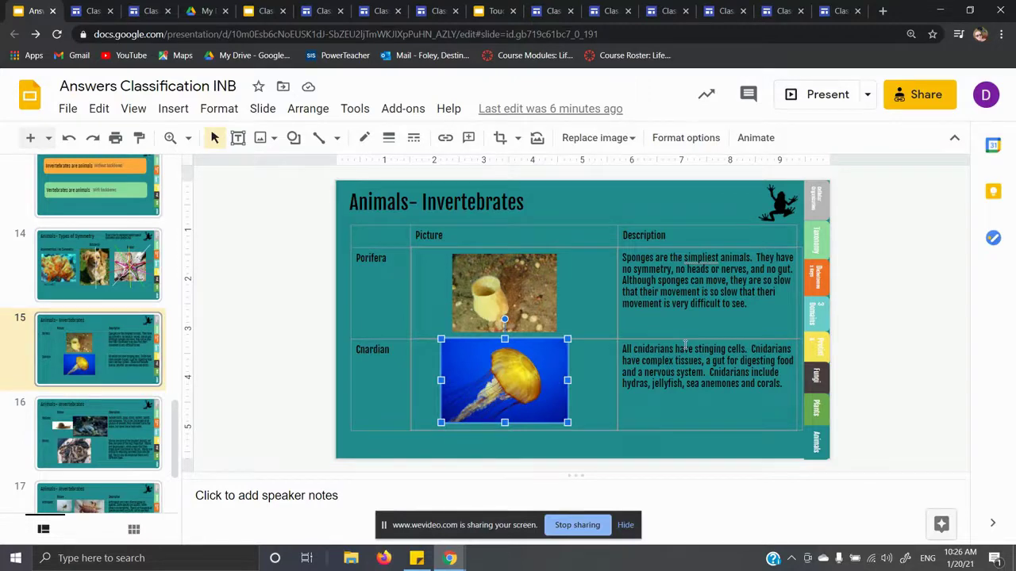
Highlight the words 'sea anemones' in the Cnidarian description cell
left_click(685, 347)
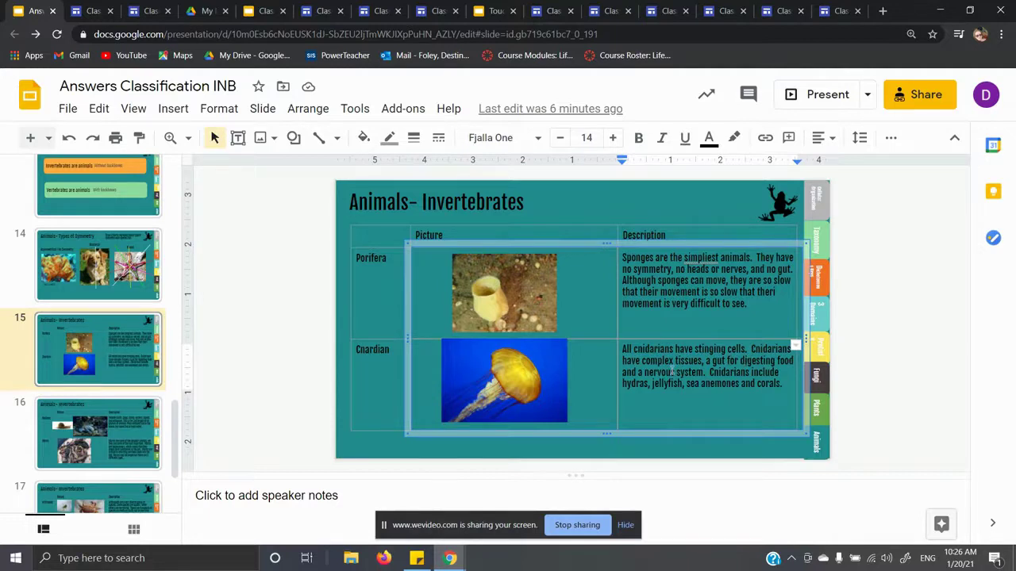
left_click(672, 372)
left_click_drag(682, 386, 740, 388)
left_click(741, 388)
mouse_move(697, 386)
left_mouse_down()
mouse_move(727, 389)
mouse_move(713, 384)
left_mouse_up()
left_click(709, 387)
left_click_drag(684, 379, 733, 393)
left_click(740, 385)
Select the jellyfish and sponge pictures in the invertebrates table
left_click(467, 361)
key("Escape")
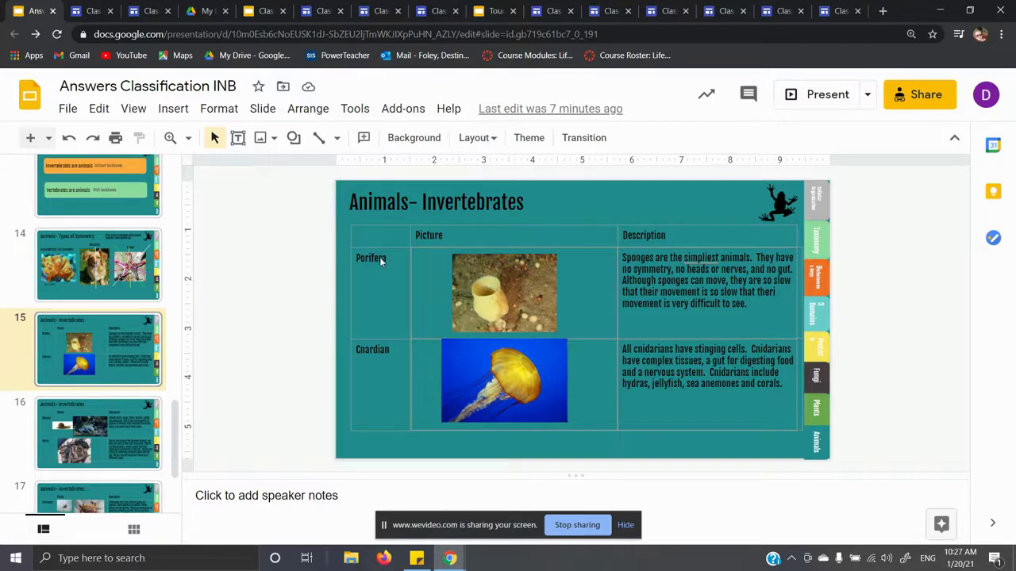
left_click(477, 265)
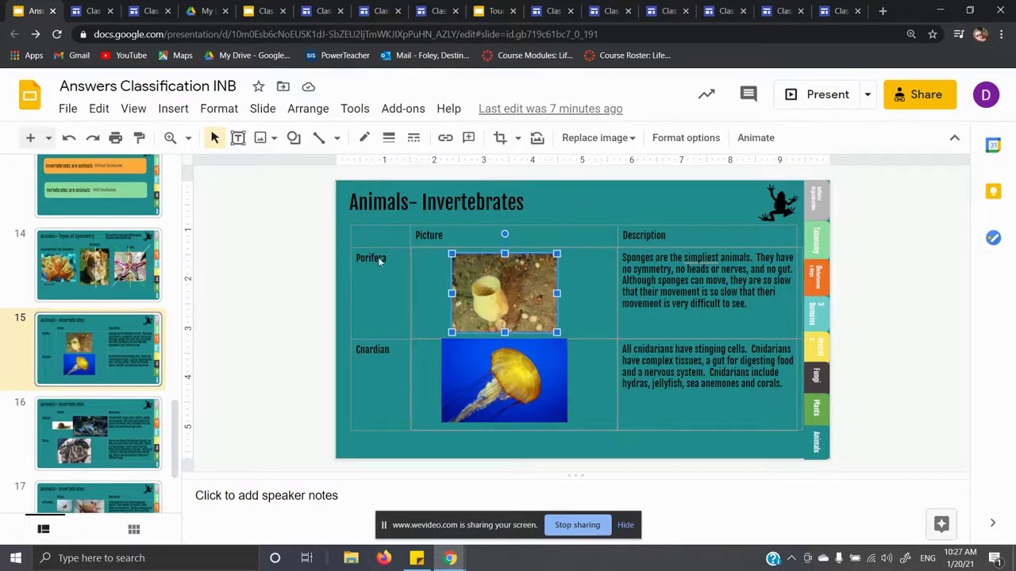
key("Escape")
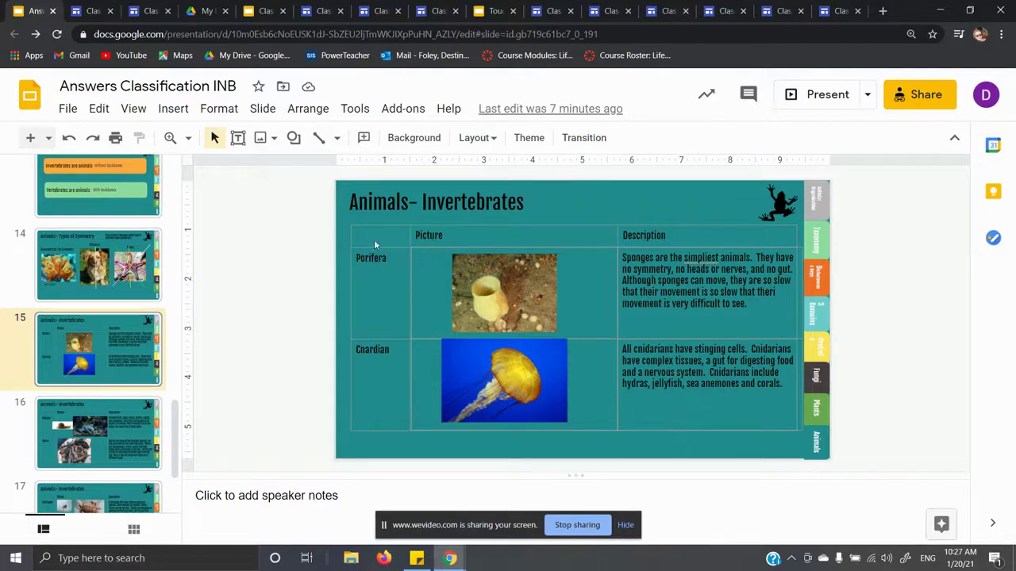
left_click(470, 285)
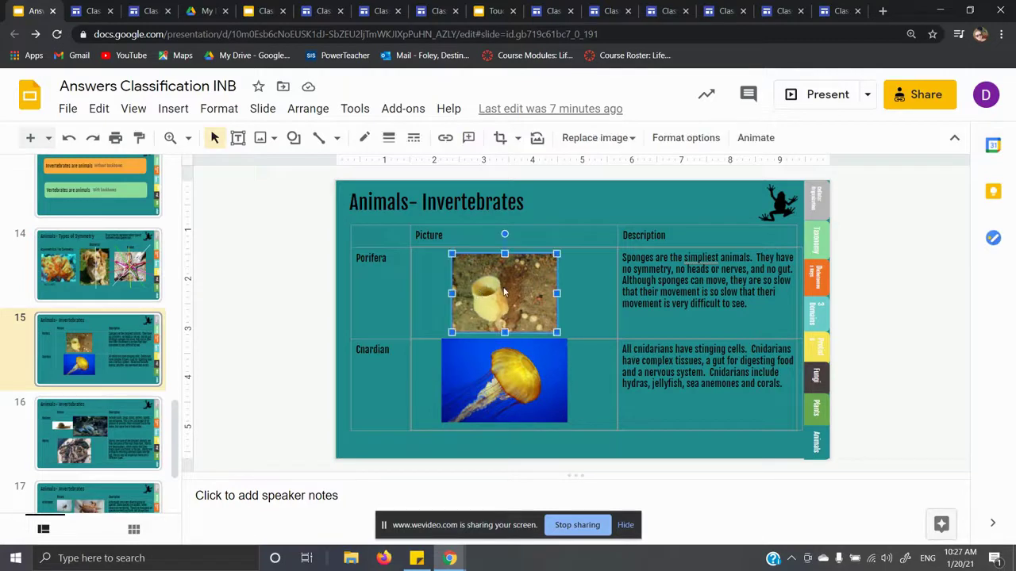
key("Escape")
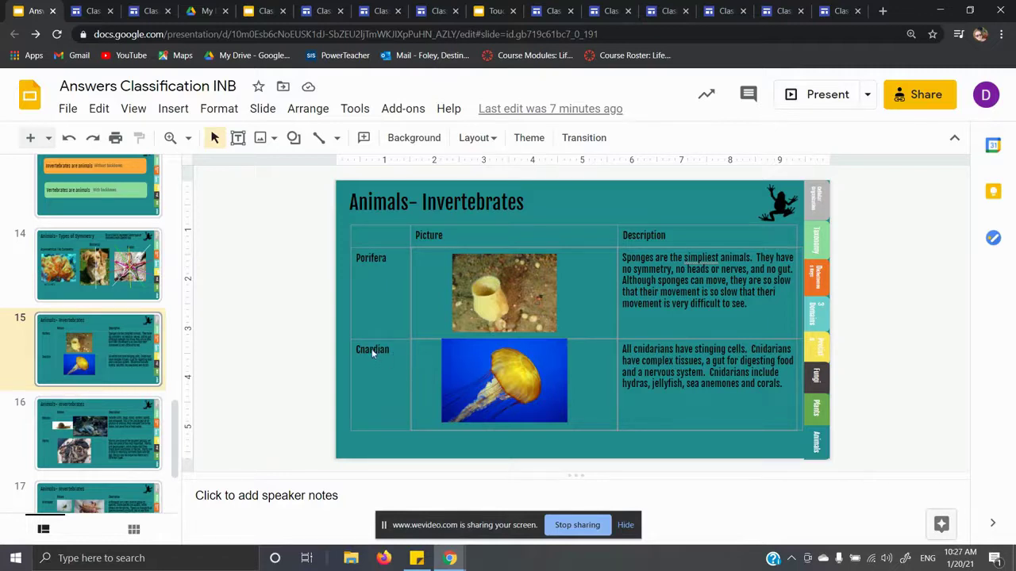
left_click(512, 377)
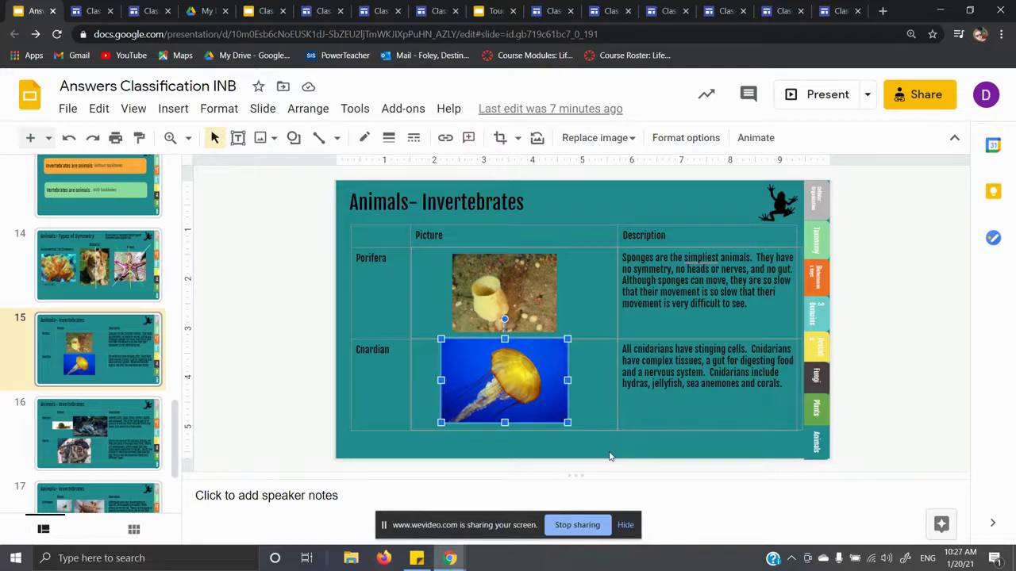
Highlight part of 'corals' in the Cnidarian description and delete a character
left_click_drag(755, 385, 776, 387)
left_click(782, 385)
key("BackSpace")
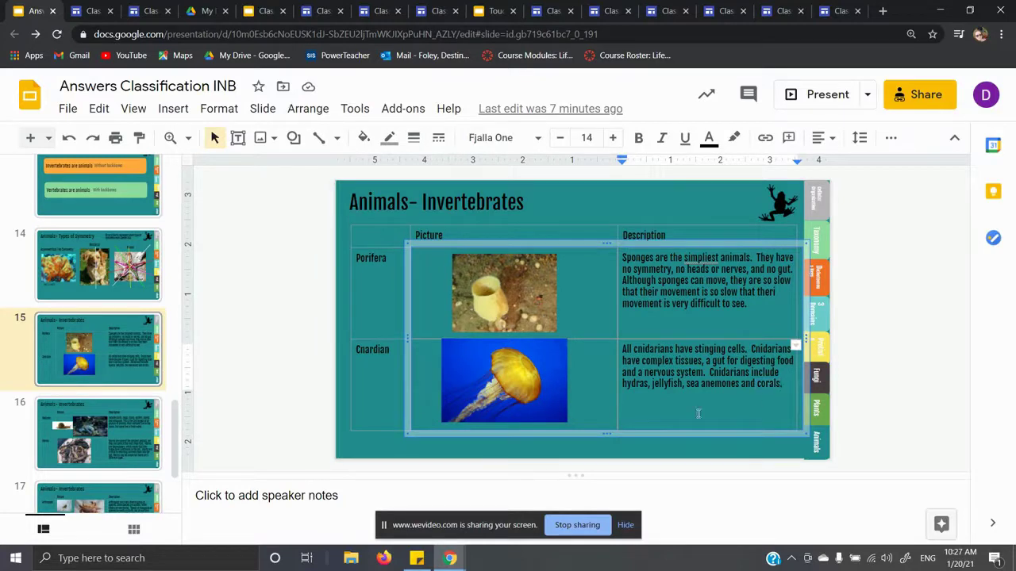
left_click(574, 526)
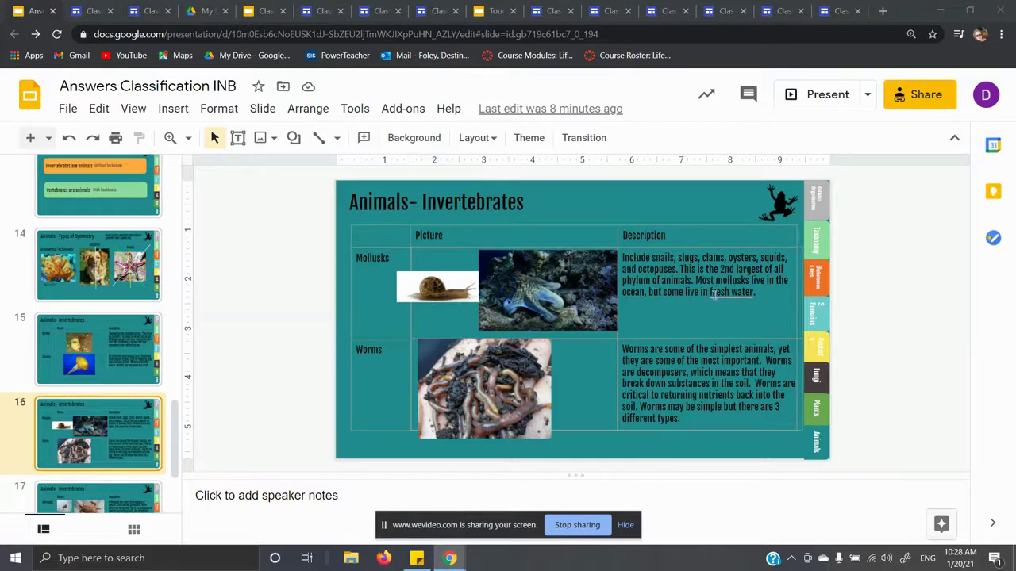
left_click(535, 304)
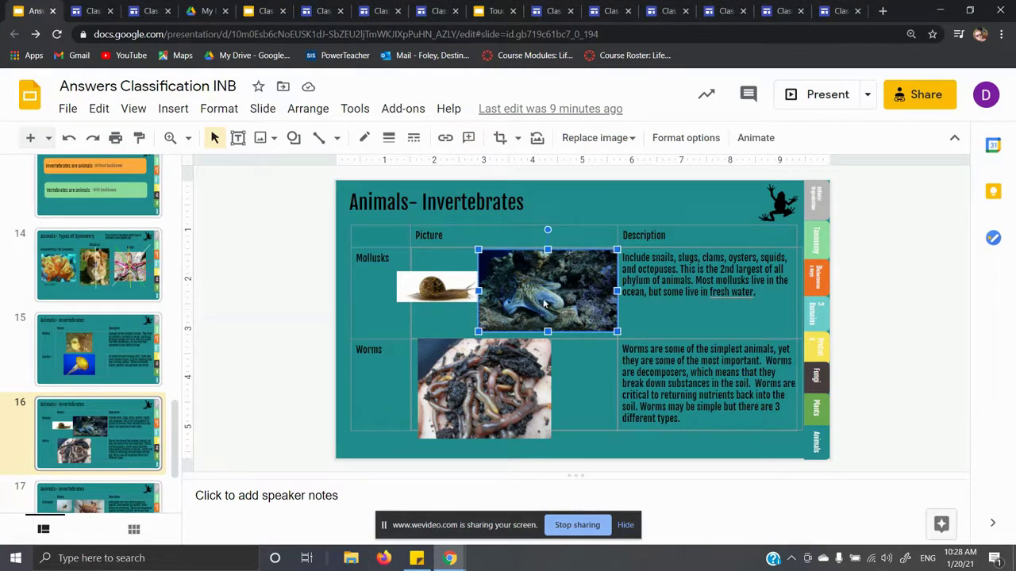
left_click(439, 280)
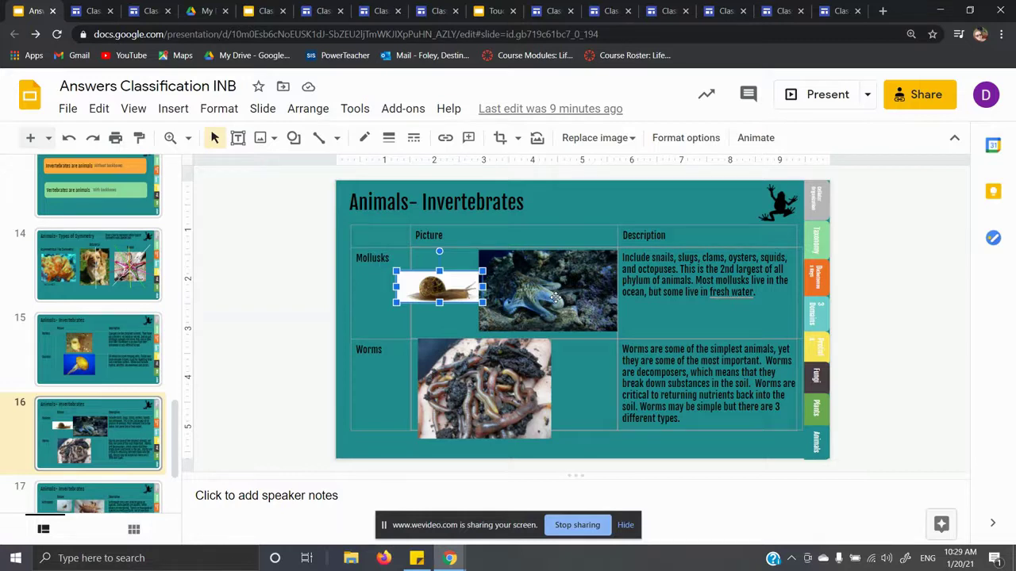
left_click(710, 257)
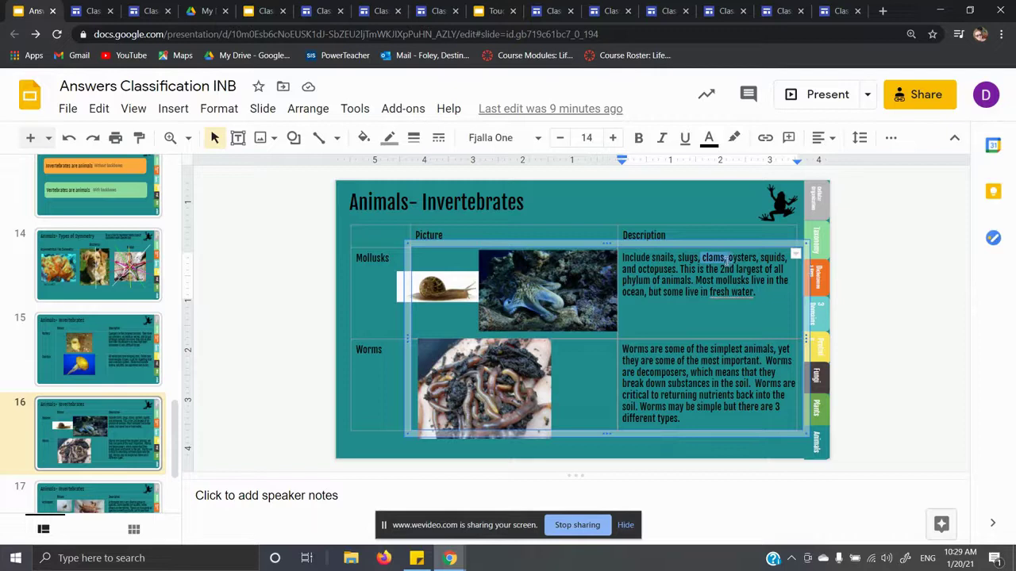
left_click(726, 259)
double_click(713, 259)
double_click(742, 258)
left_click(742, 259)
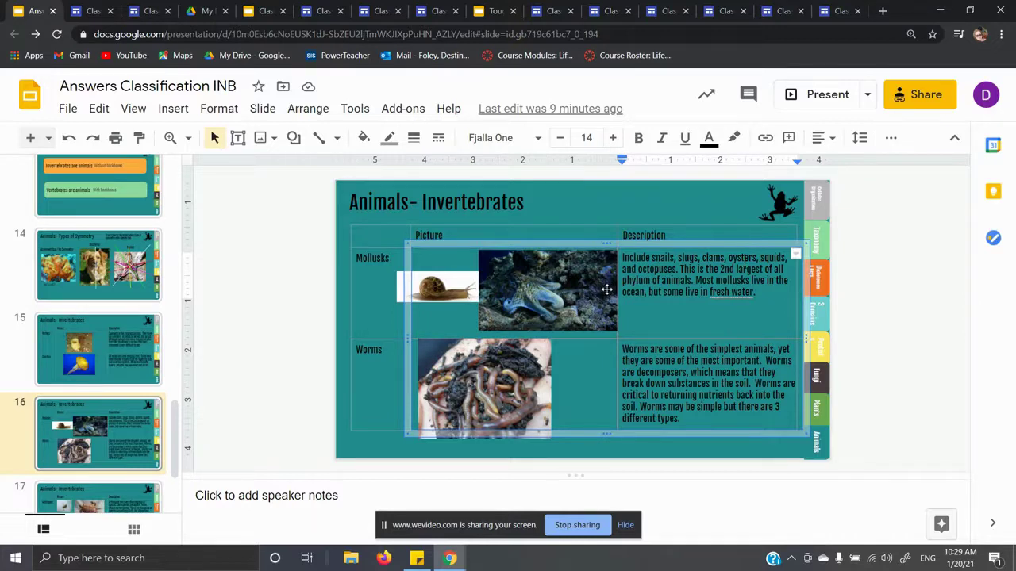